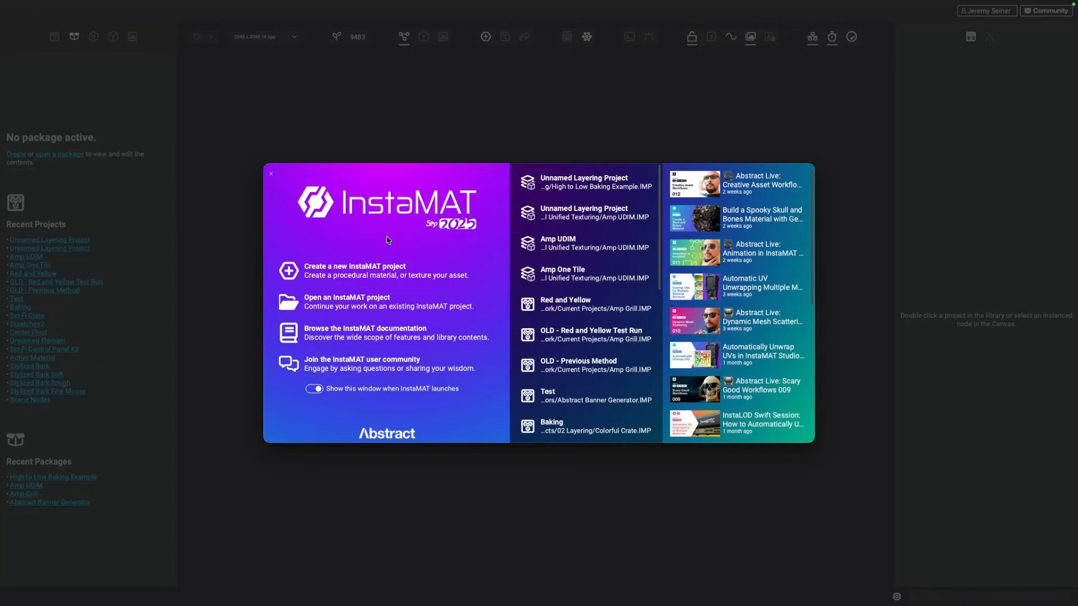
- Examine the separate mesh parts of the case model, including the front latch, its riveted plate and the body
{"action": "left_click", "coordinate": [339, 271]}
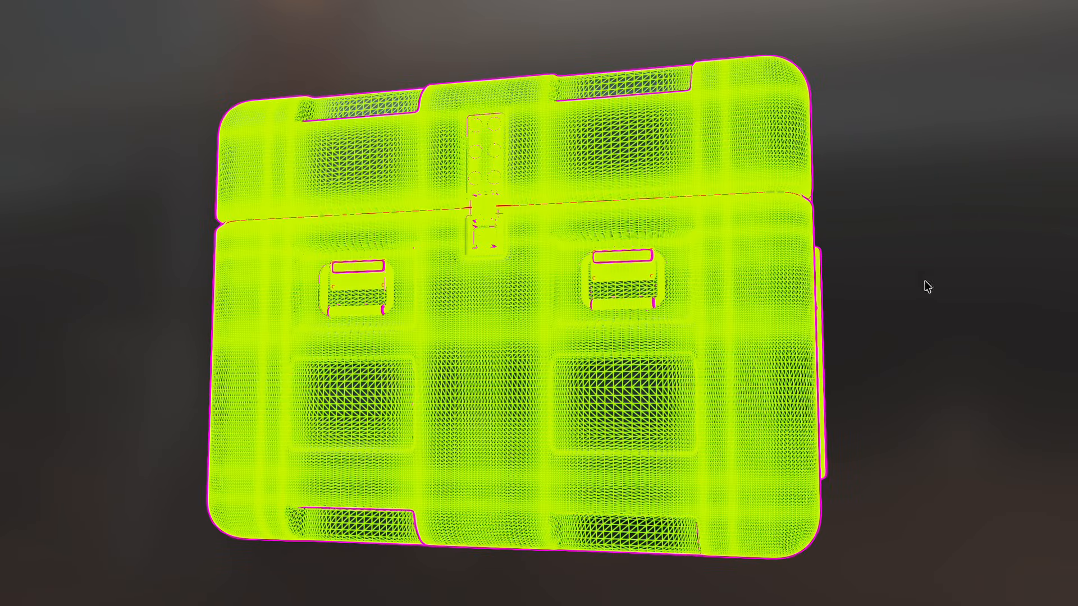
{"action": "left_click", "coordinate": [925, 280]}
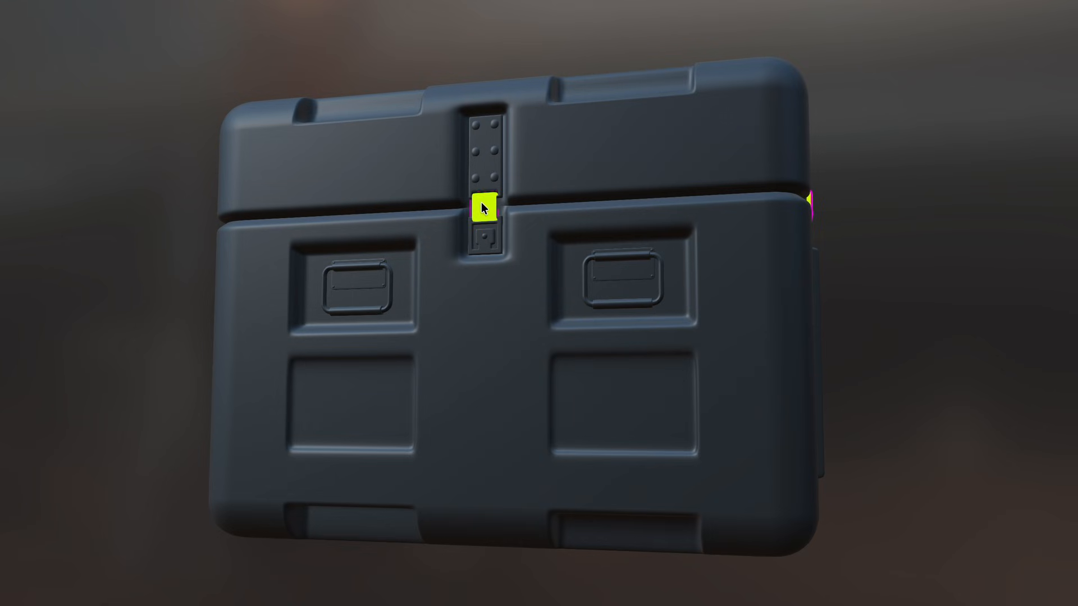
{"action": "left_click", "coordinate": [481, 174]}
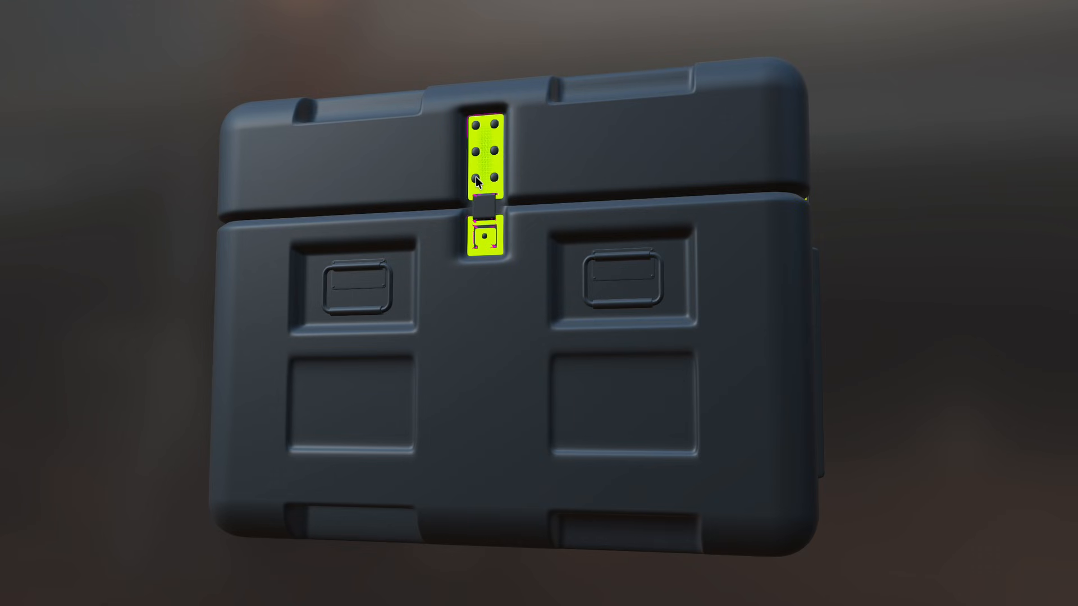
{"action": "left_click", "coordinate": [475, 177]}
{"action": "left_click", "coordinate": [481, 317]}
{"action": "left_click", "coordinate": [913, 276]}
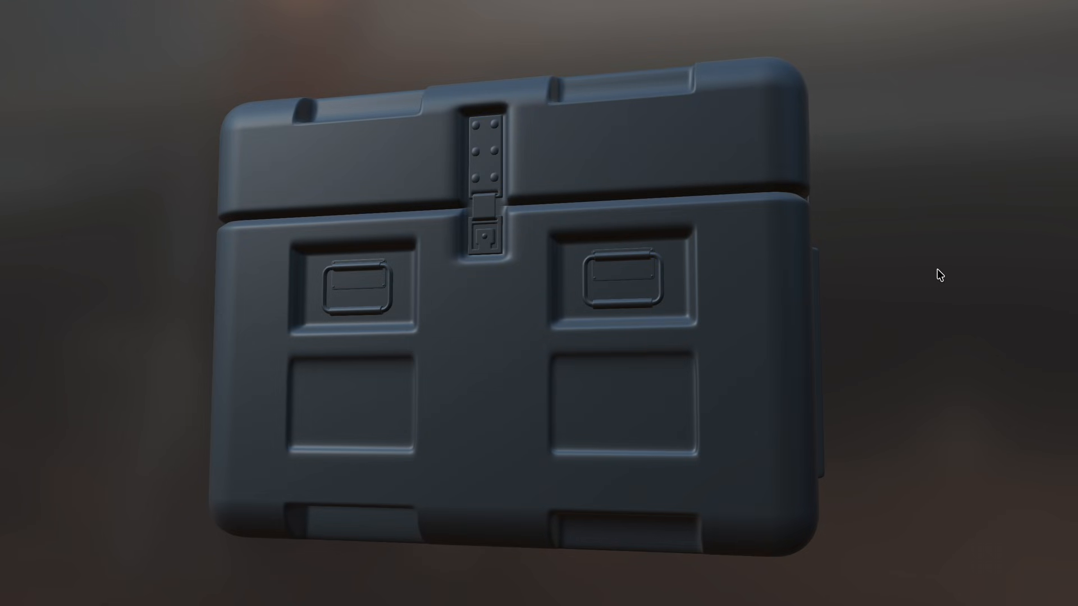
{"action": "left_click_drag", "start_coordinate": [955, 266], "coordinate": [1025, 263]}
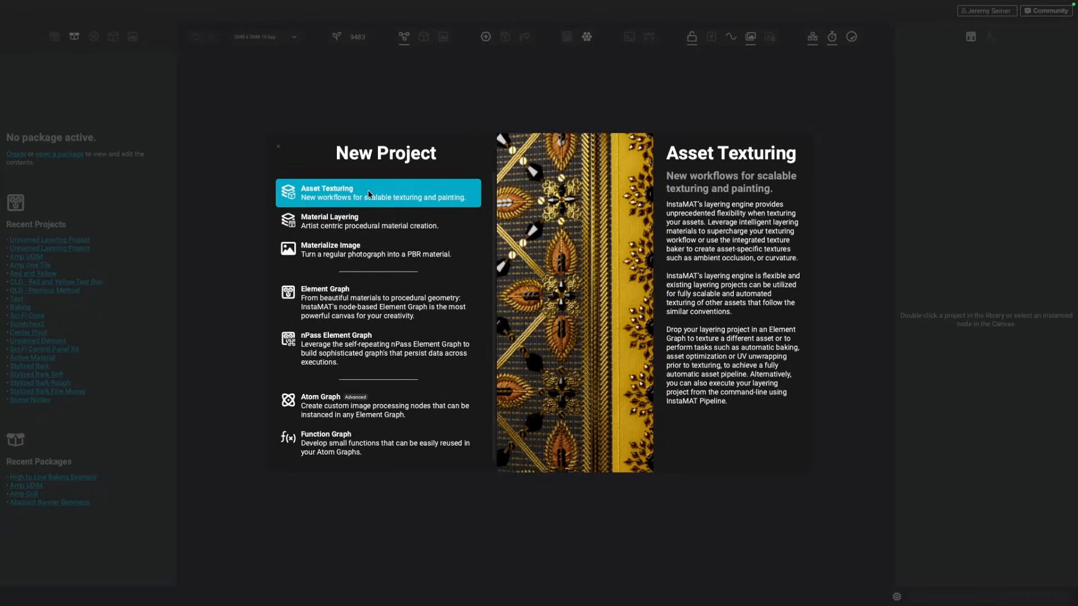
- Start a new Asset Texturing project and load Lion Low.fbx as its mesh
{"action": "left_click", "coordinate": [278, 147]}
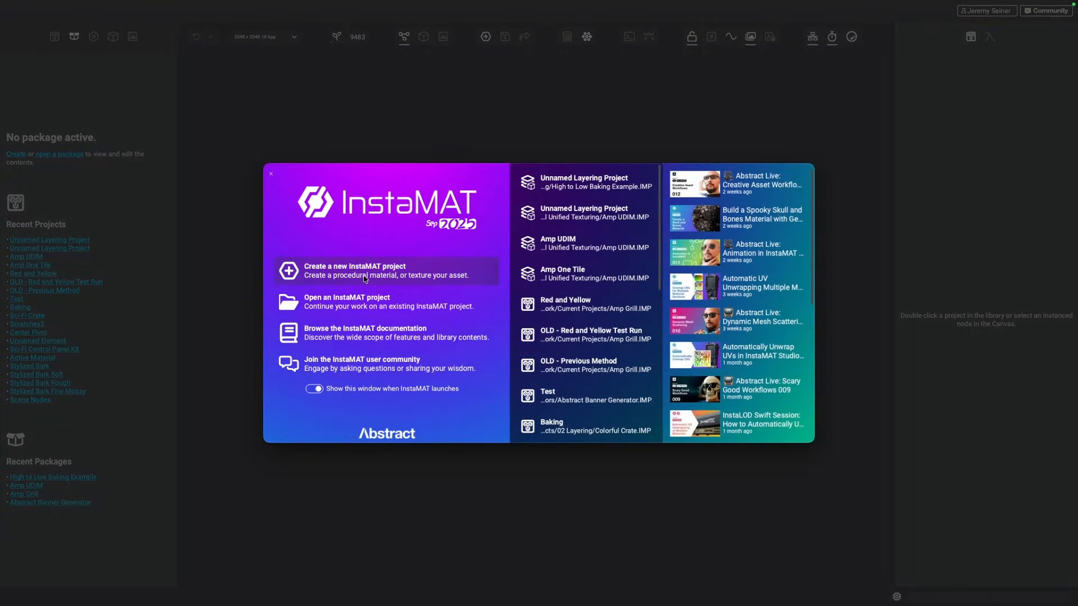
{"action": "left_click", "coordinate": [363, 275]}
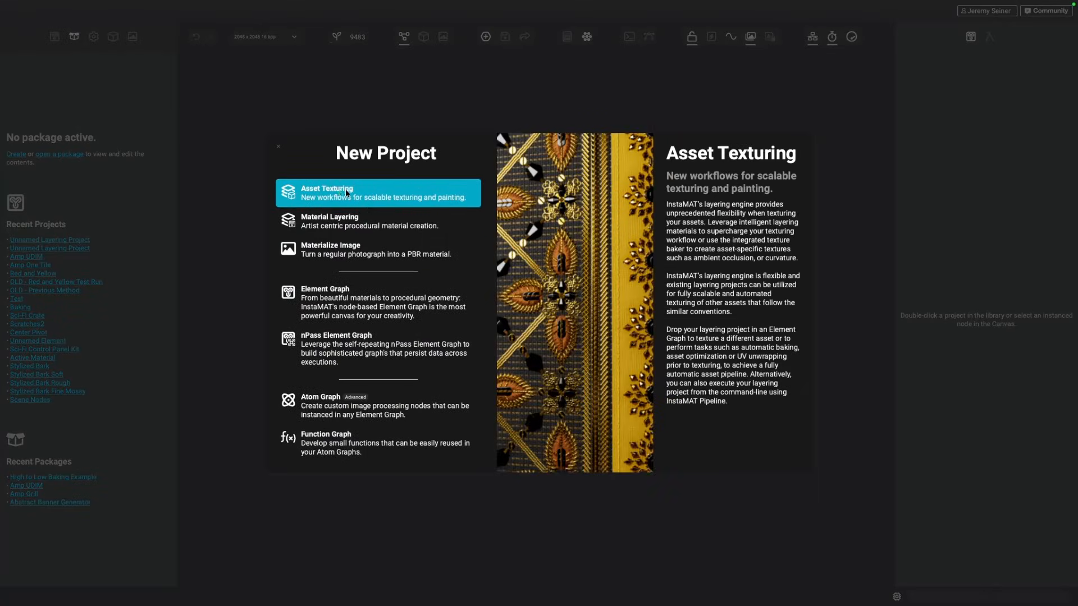
{"action": "left_click", "coordinate": [334, 193]}
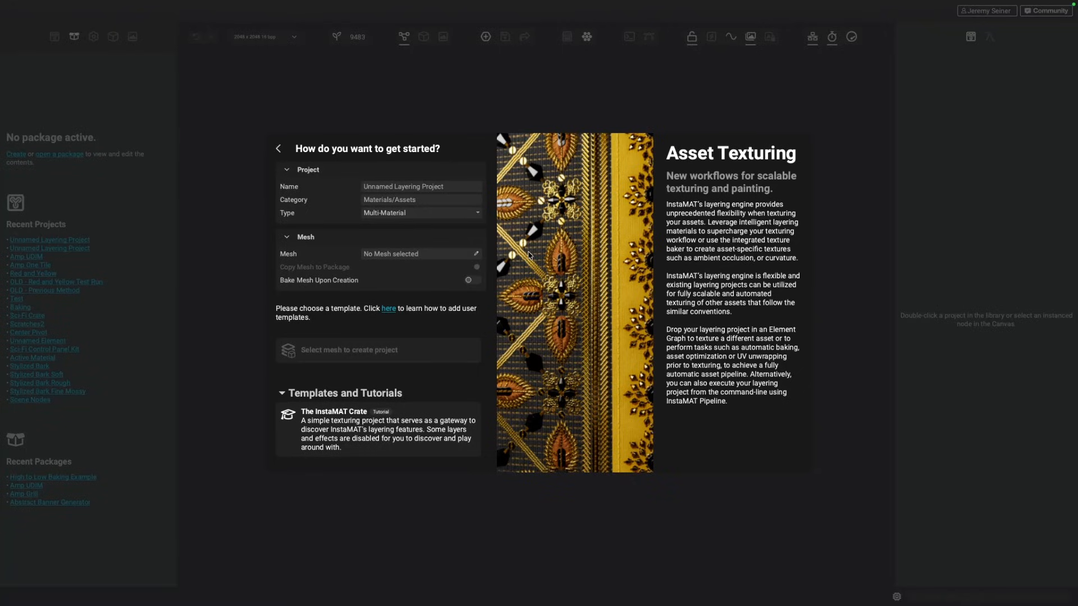
{"action": "left_click_drag", "start_coordinate": [157, 263], "coordinate": [392, 255]}
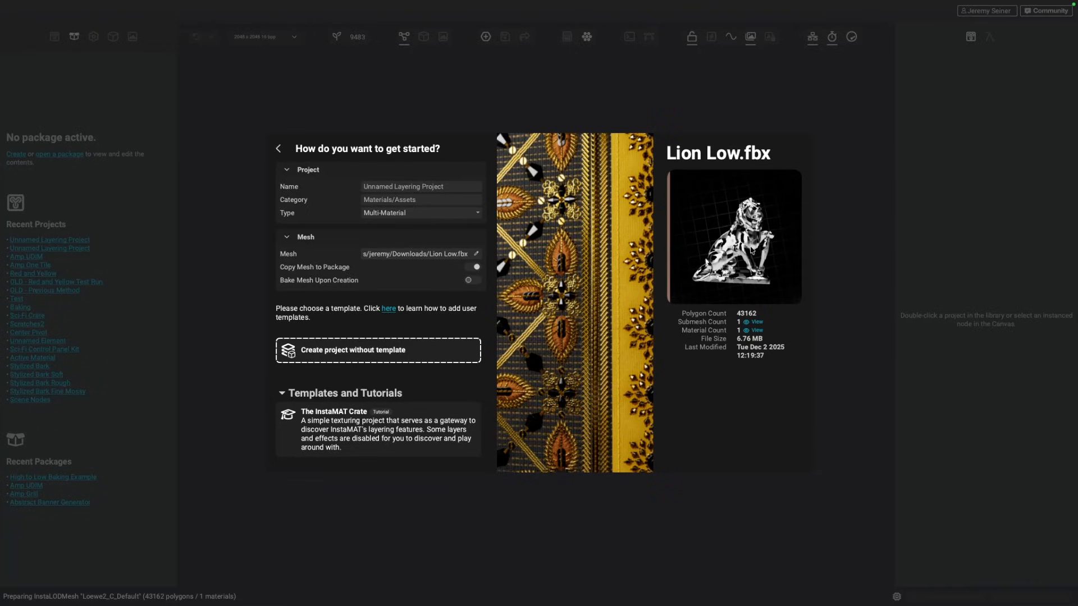
- Name the project Lion Statue, enable Bake Mesh Upon Creation, and create it without a template
{"action": "left_click", "coordinate": [399, 186]}
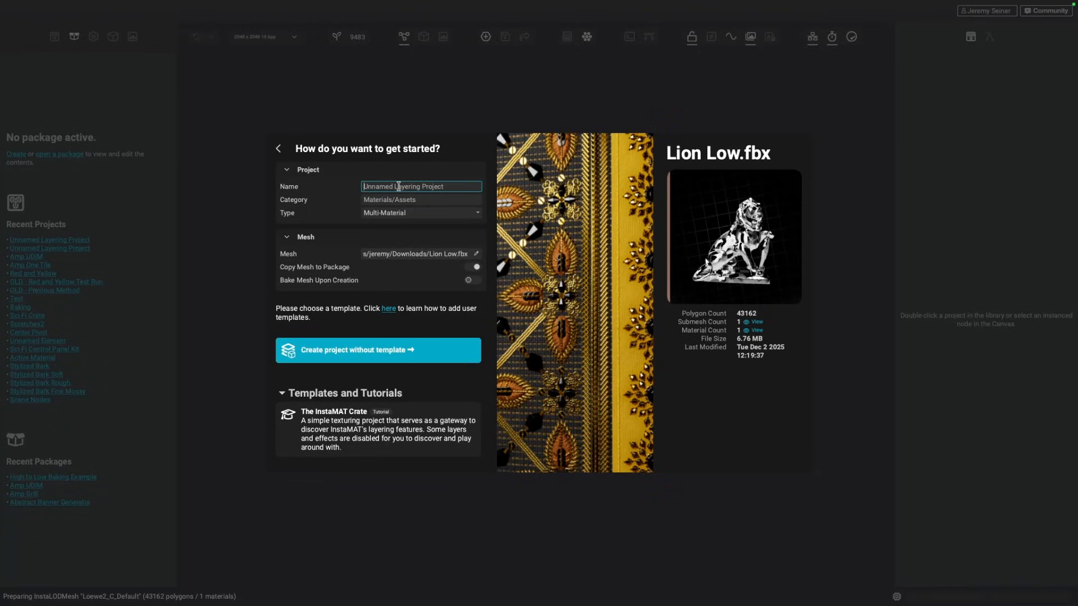
{"action": "type", "text": "Lion Statue"}
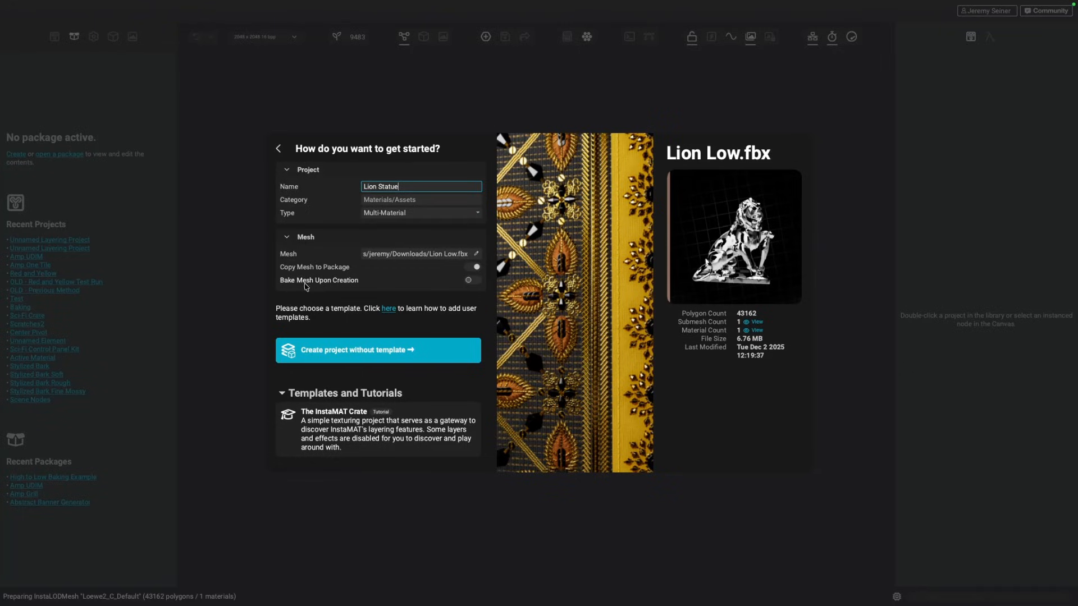
{"action": "left_click", "coordinate": [473, 281]}
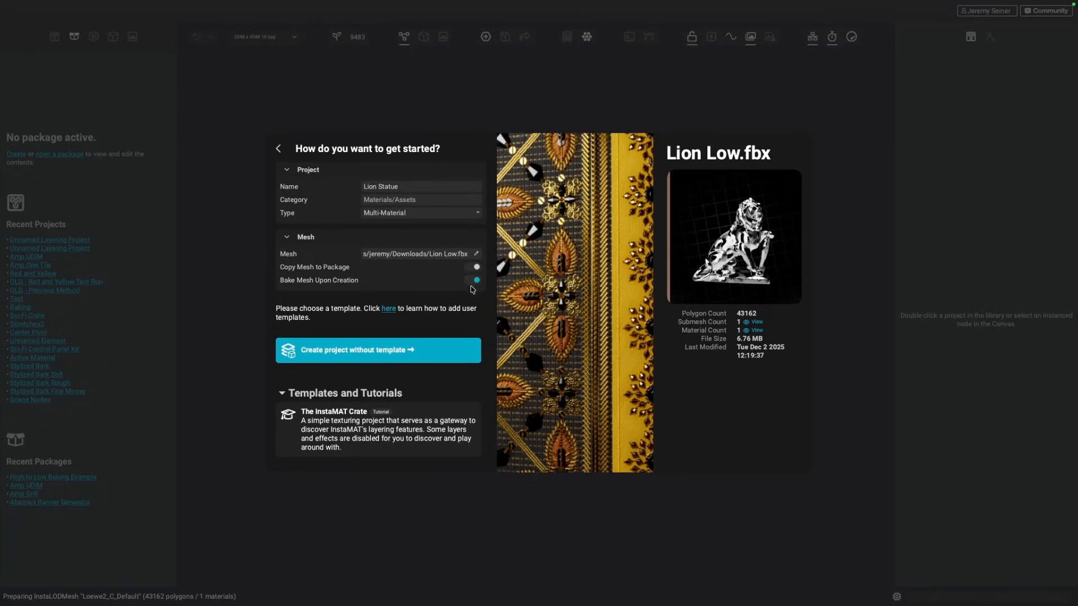
{"action": "left_click", "coordinate": [416, 350]}
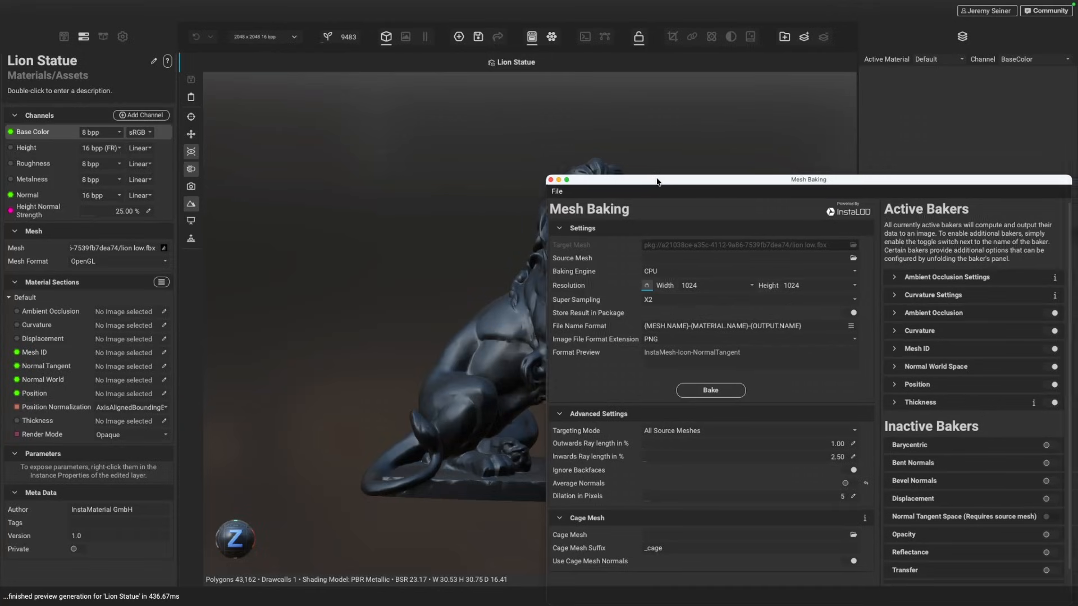
- Dismiss the Mesh Baking window and examine the low-poly lion statue from the front and up close
{"action": "left_click_drag", "start_coordinate": [657, 181], "coordinate": [433, 130]}
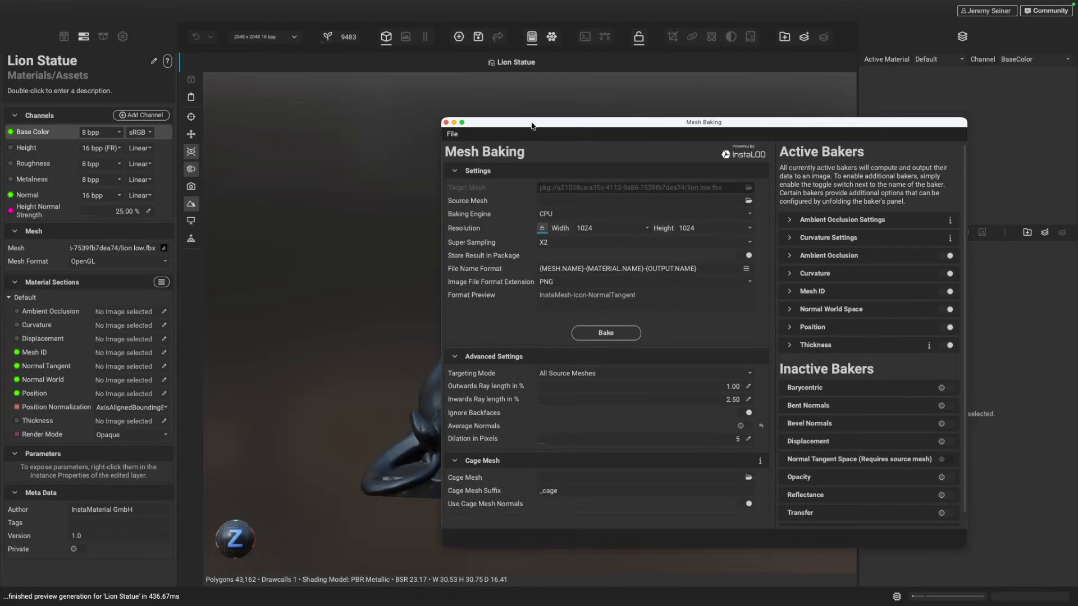
{"action": "left_click", "coordinate": [445, 121]}
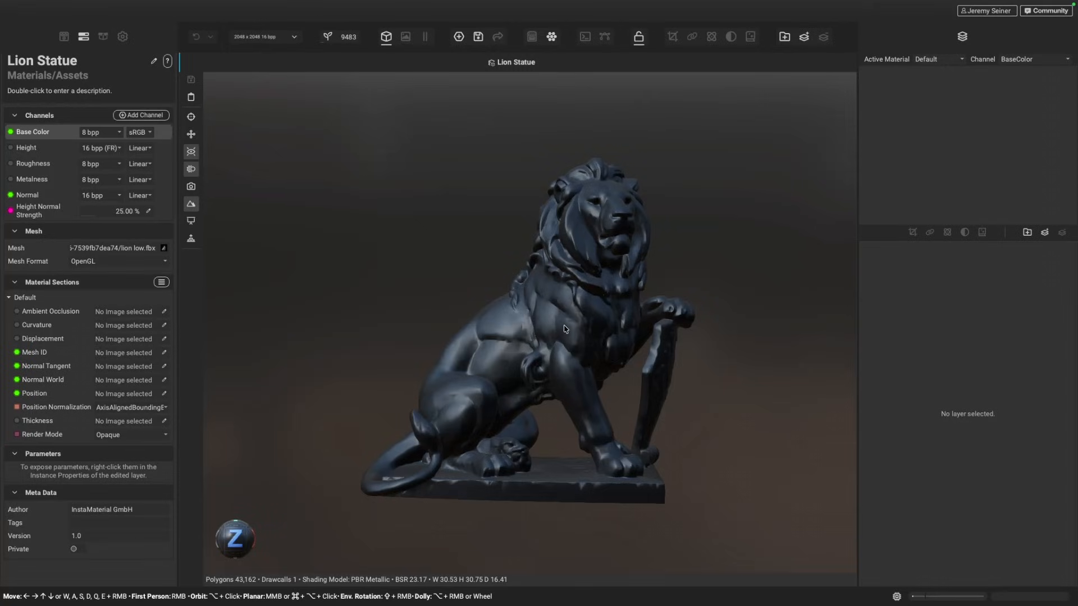
{"action": "left_click_drag", "start_coordinate": [564, 328], "coordinate": [632, 232], "text": "alt"}
{"action": "scroll", "coordinate": [546, 313], "scroll_direction": "up", "scroll_amount": 5}
{"action": "scroll", "coordinate": [553, 241], "scroll_direction": "up", "scroll_amount": 5}
{"action": "scroll", "coordinate": [570, 258], "scroll_direction": "down", "scroll_amount": 3}
{"action": "mouse_move", "coordinate": [611, 247]}
{"action": "left_mouse_down", "text": "alt"}
{"action": "mouse_move", "coordinate": [591, 237]}
{"action": "mouse_move", "coordinate": [601, 238]}
{"action": "left_mouse_up", "text": "alt"}
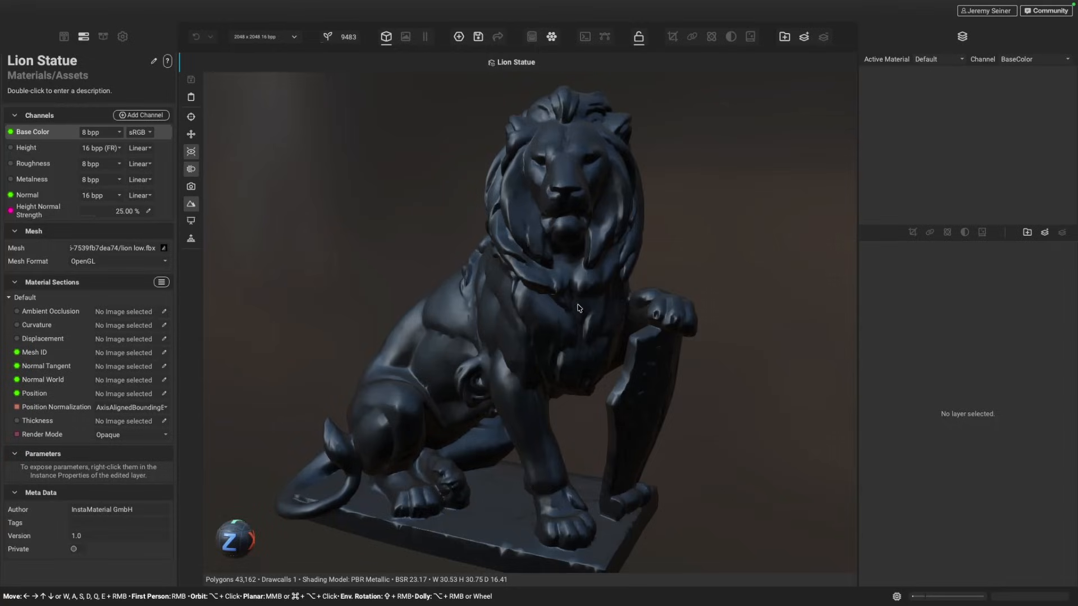
{"action": "scroll", "coordinate": [572, 311], "scroll_direction": "down", "scroll_amount": 2}
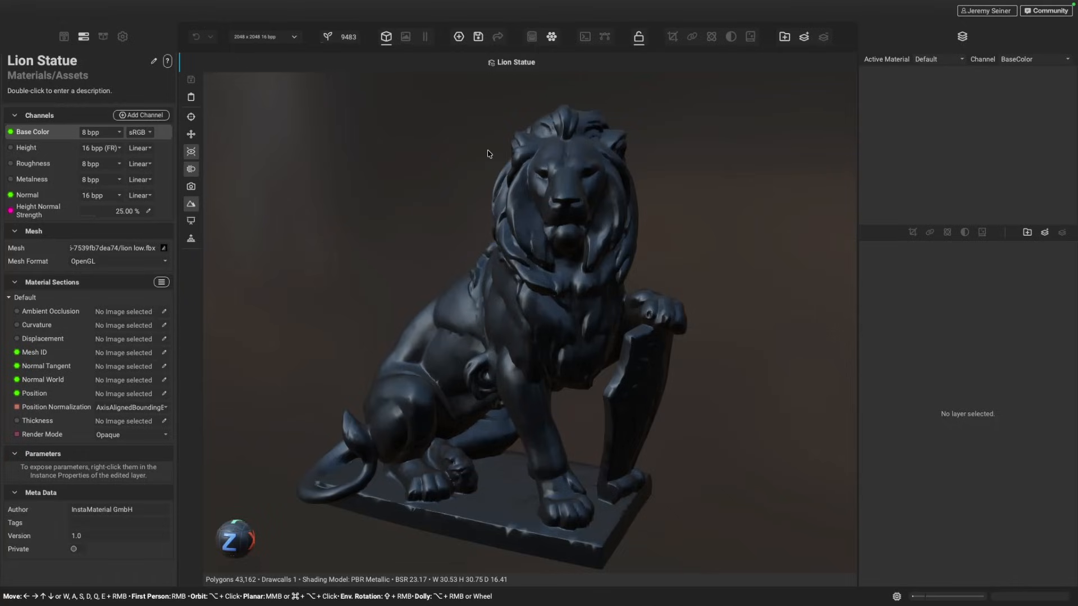
{"action": "left_click", "coordinate": [531, 39]}
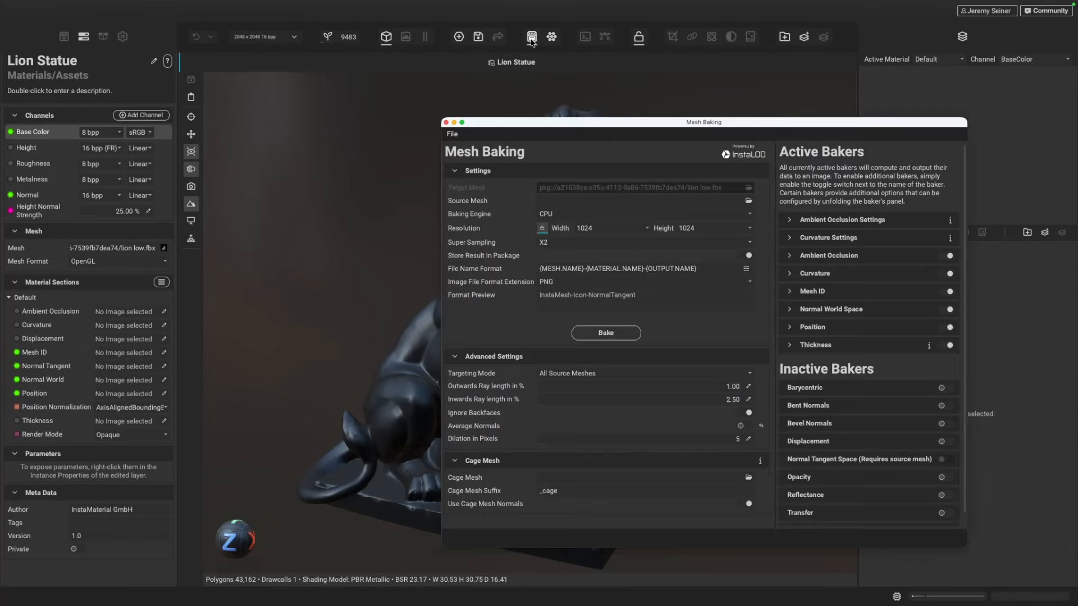
{"action": "left_click", "coordinate": [446, 123]}
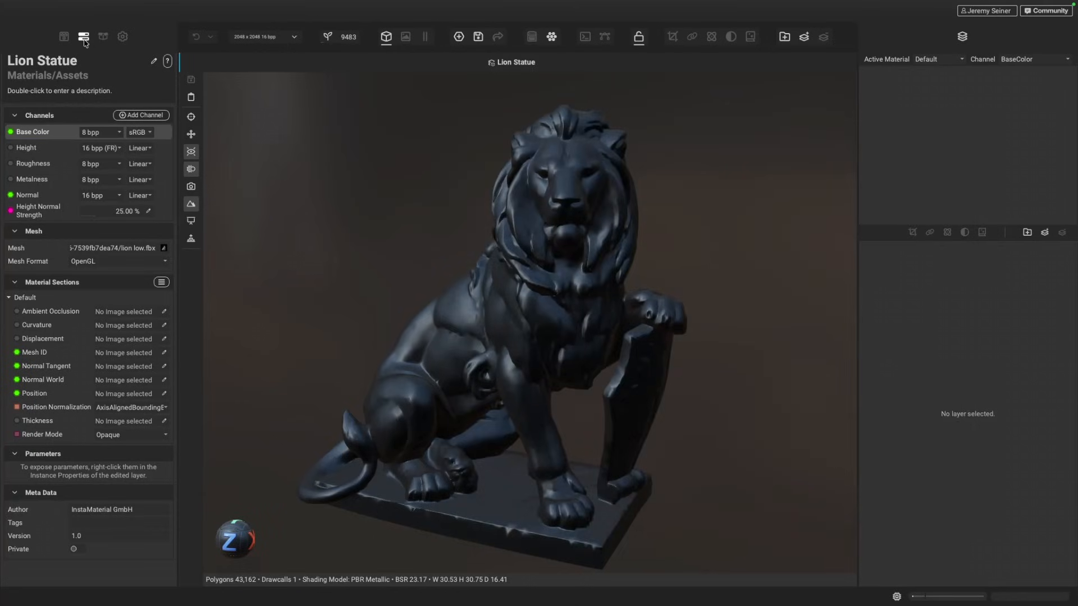
{"action": "left_click", "coordinate": [64, 37]}
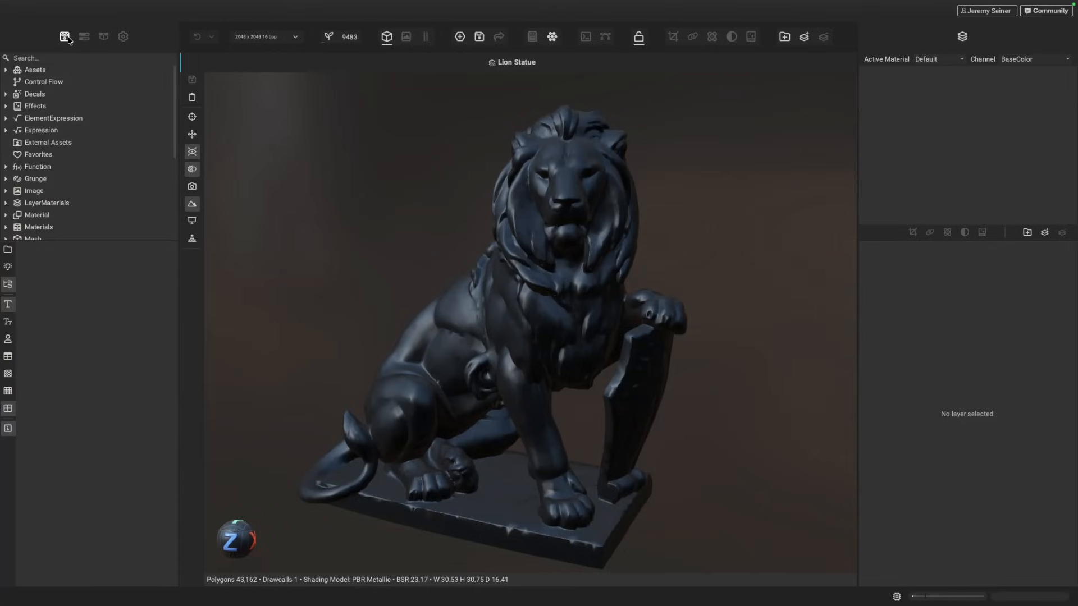
{"action": "left_click", "coordinate": [83, 36]}
{"action": "left_click", "coordinate": [103, 37]}
{"action": "left_click", "coordinate": [83, 37]}
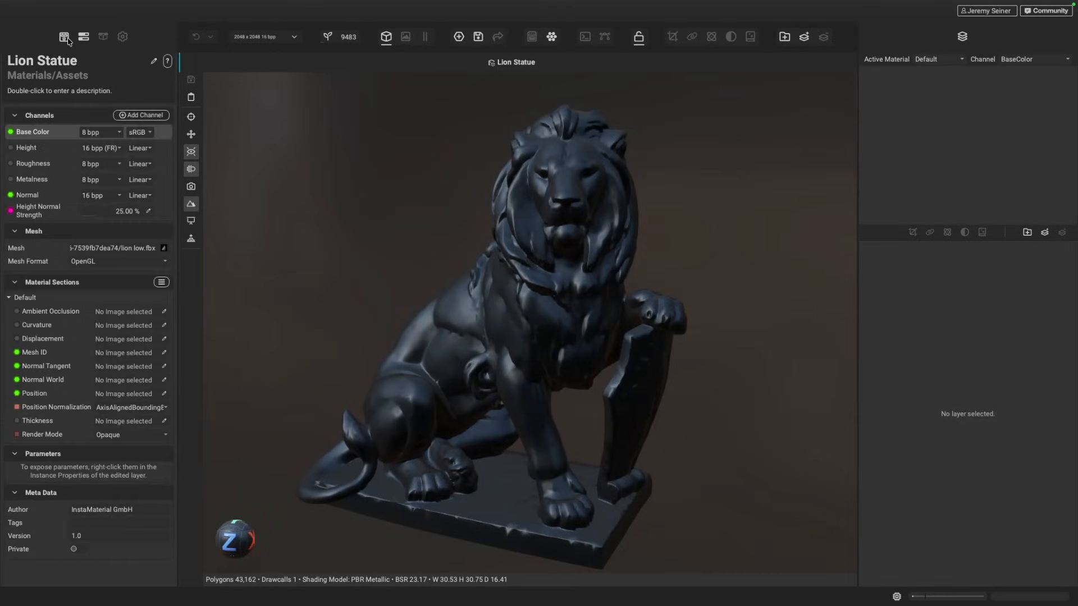
{"action": "left_click", "coordinate": [64, 36]}
{"action": "left_click", "coordinate": [83, 37]}
- Open Bake Mesh Data for the project's material sections and assign Lion High.fbx as the source mesh
{"action": "left_click", "coordinate": [162, 282]}
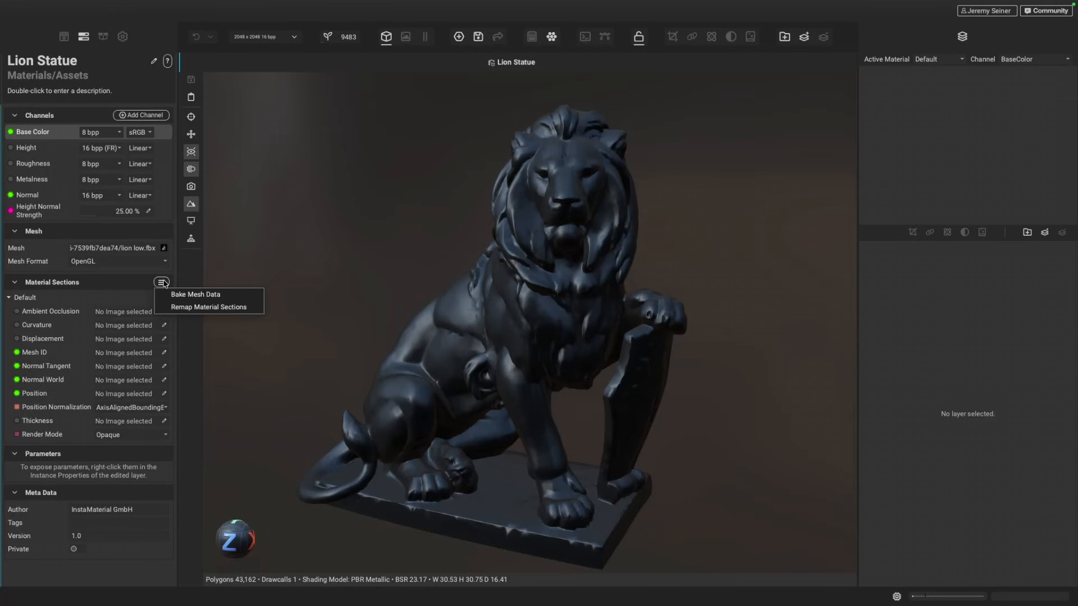
{"action": "left_click", "coordinate": [195, 294]}
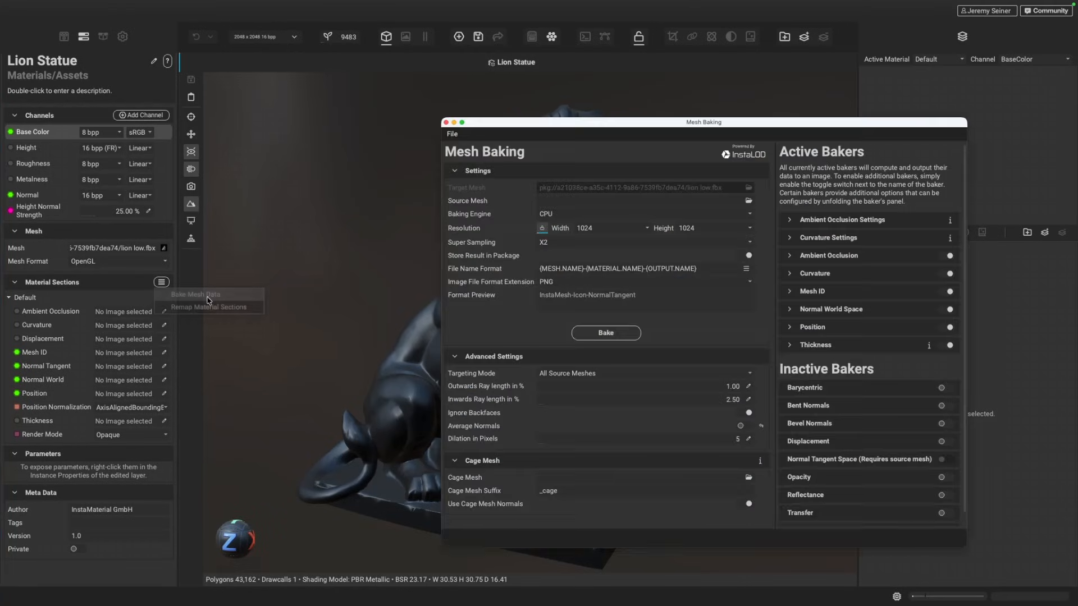
{"action": "left_click_drag", "start_coordinate": [615, 126], "coordinate": [483, 149]}
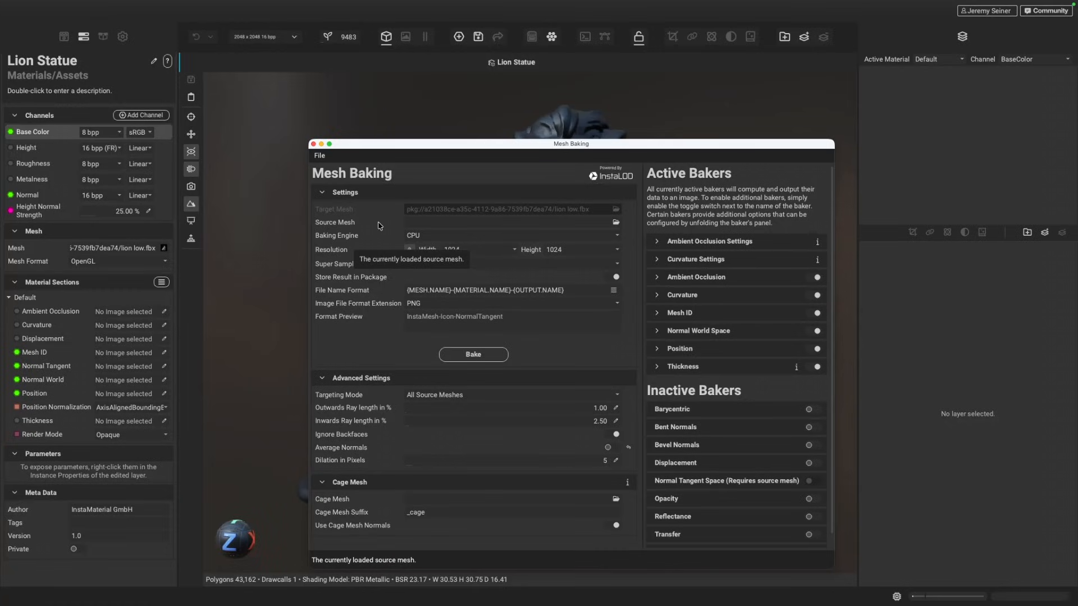
{"action": "left_click_drag", "start_coordinate": [0, 303], "coordinate": [436, 221]}
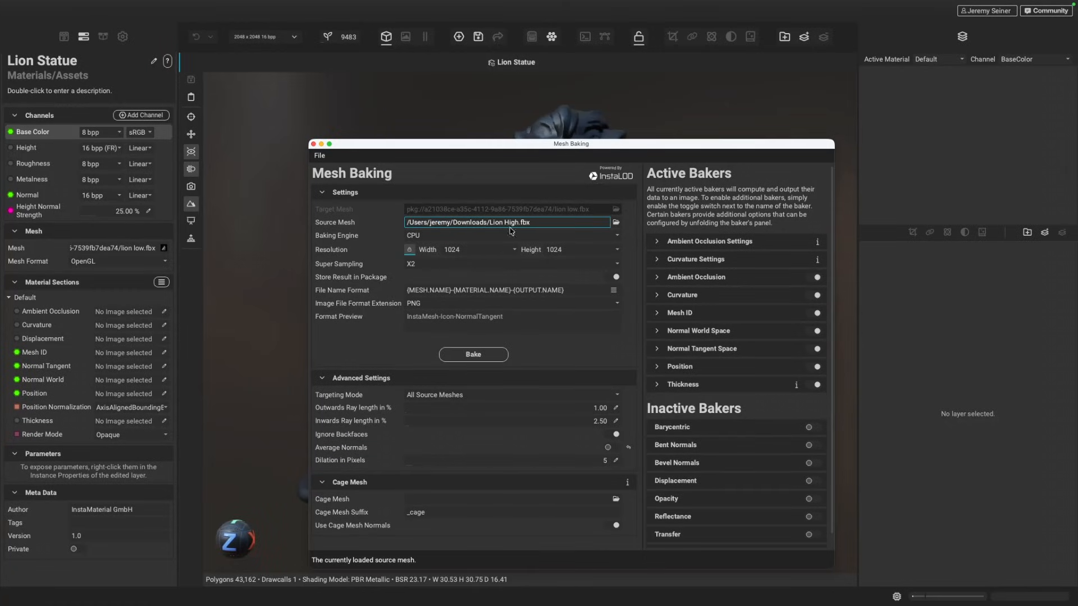
{"action": "left_click", "coordinate": [616, 223]}
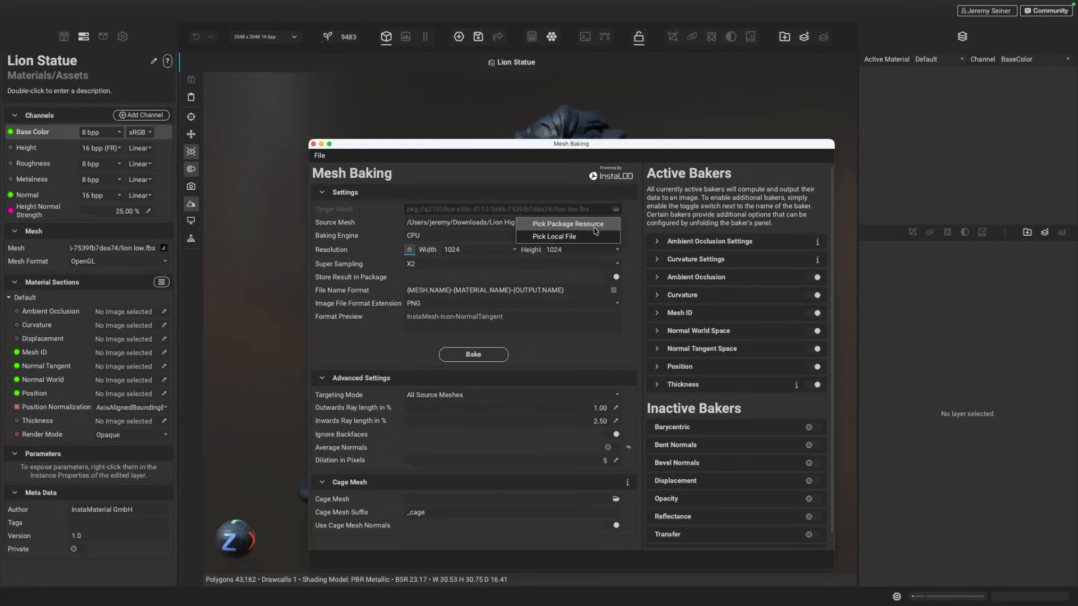
{"action": "left_click", "coordinate": [634, 225]}
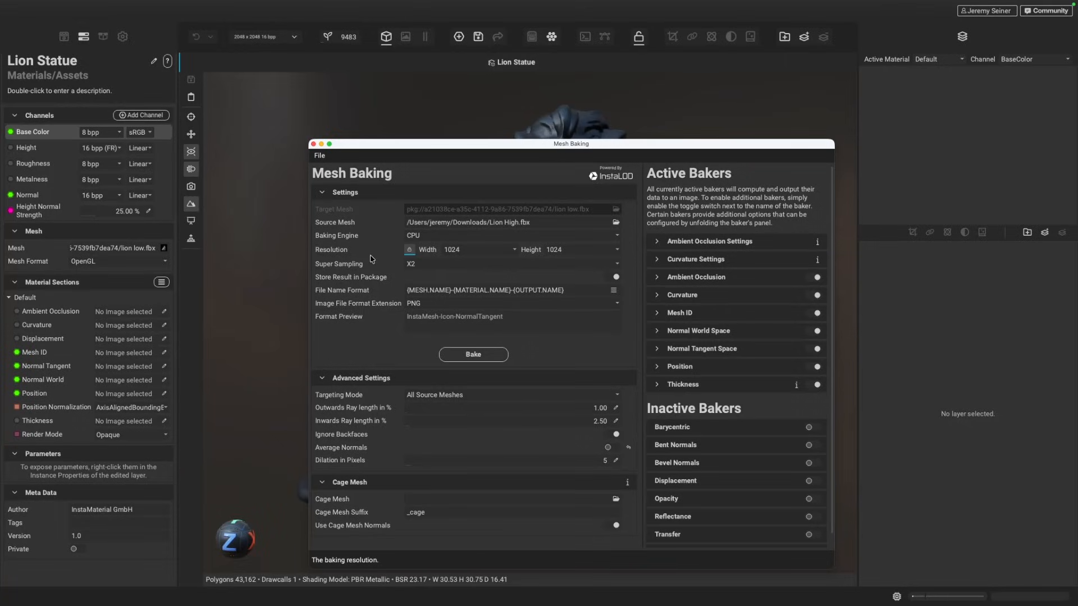
- Set the mesh baking resolution to 2048 × 2048, keeping CPU as the baking engine
{"action": "left_click", "coordinate": [449, 235]}
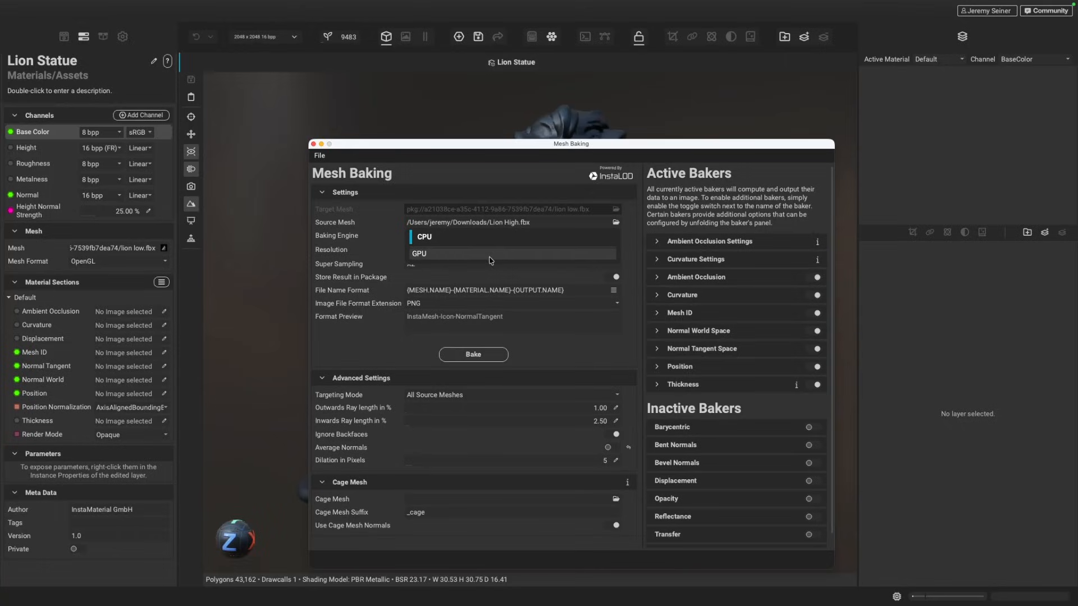
{"action": "left_click", "coordinate": [374, 234]}
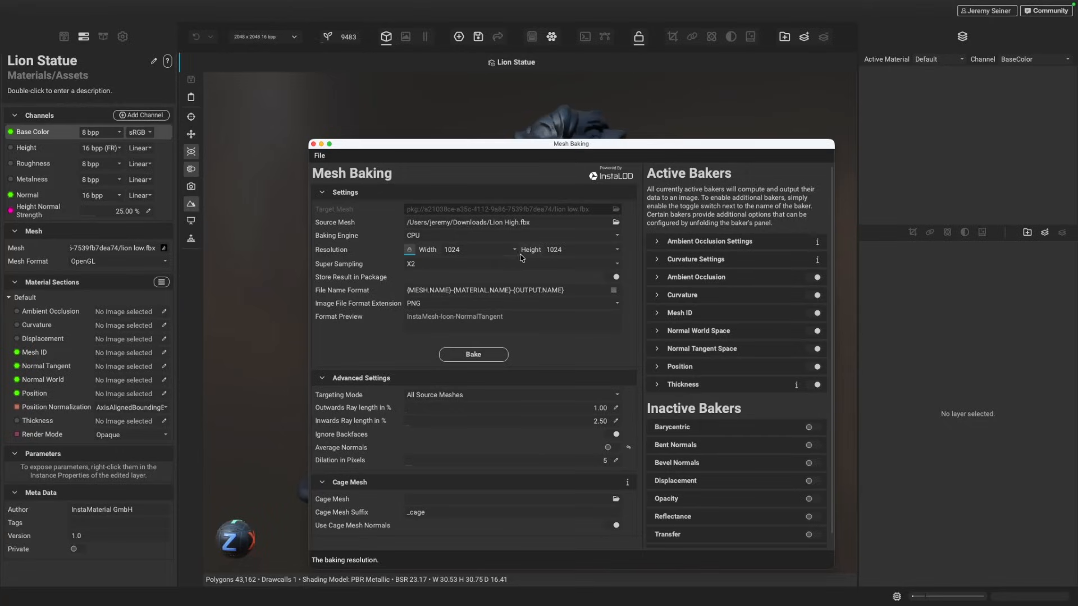
{"action": "left_click", "coordinate": [503, 250]}
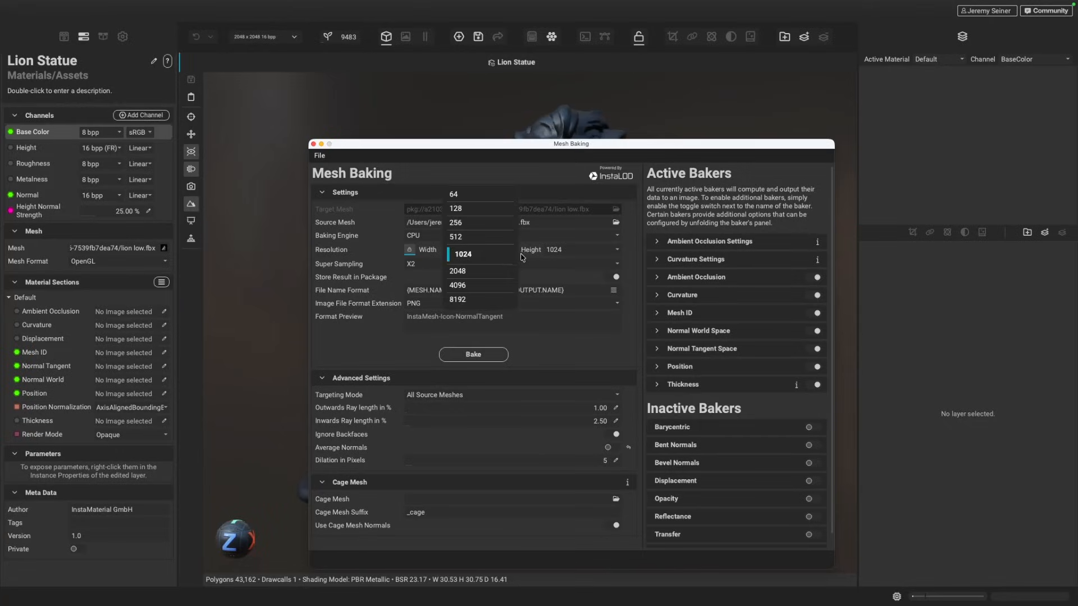
{"action": "left_click", "coordinate": [483, 271]}
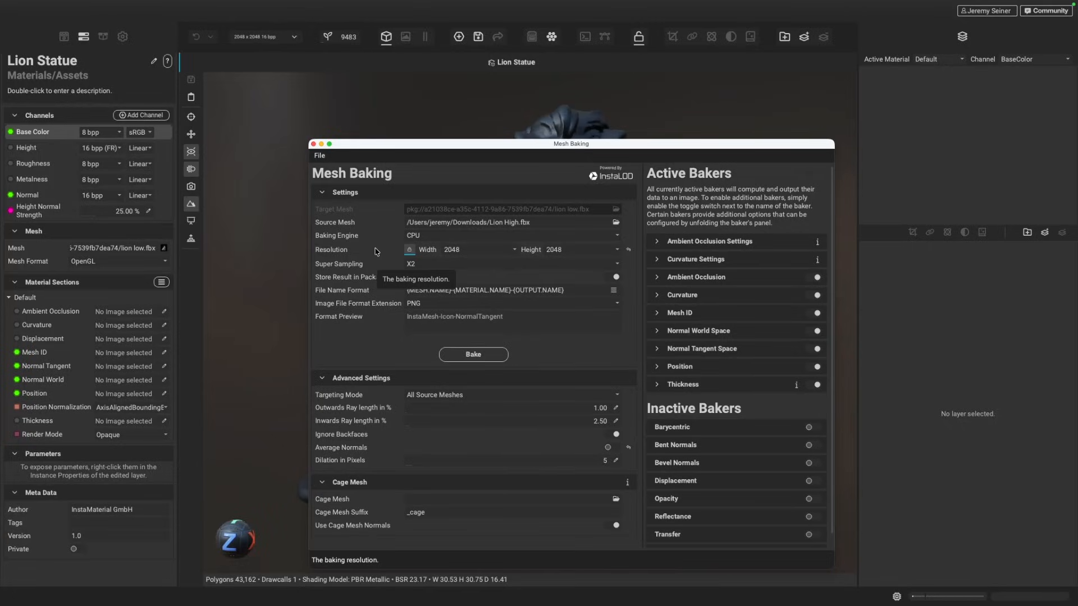
- Examine the available width options for the baking resolution and the super sampling levels in the mesh baking settings
{"action": "left_click", "coordinate": [475, 254]}
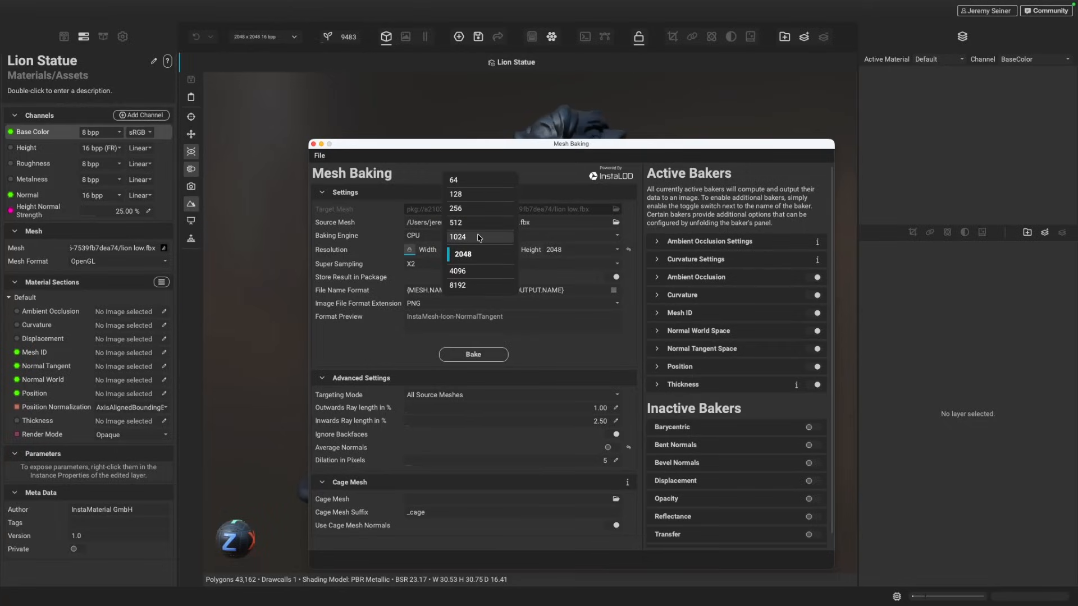
{"action": "left_click", "coordinate": [370, 255]}
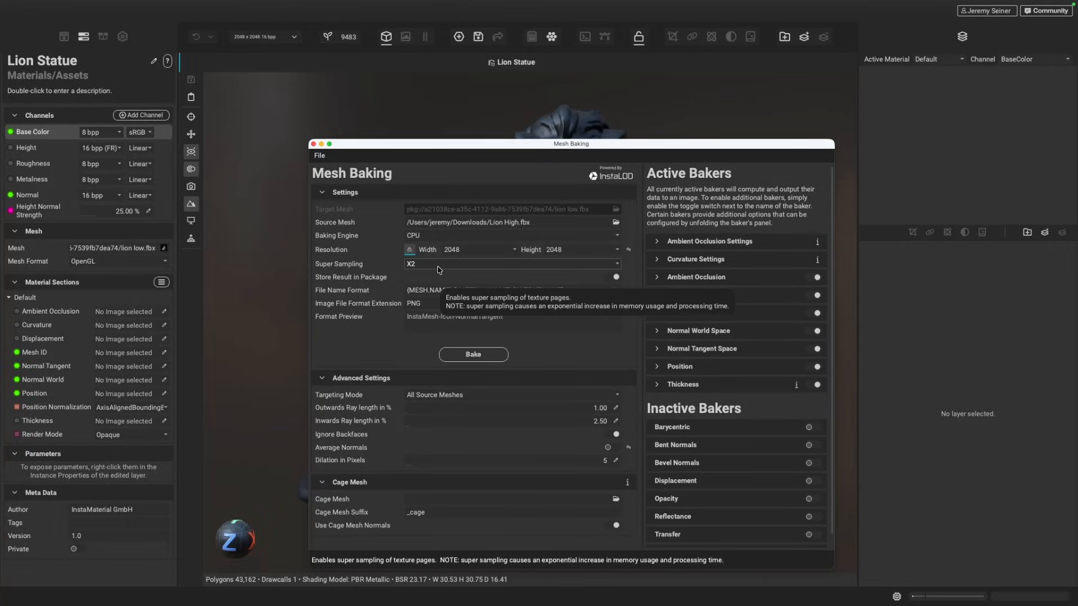
{"action": "left_click", "coordinate": [466, 249]}
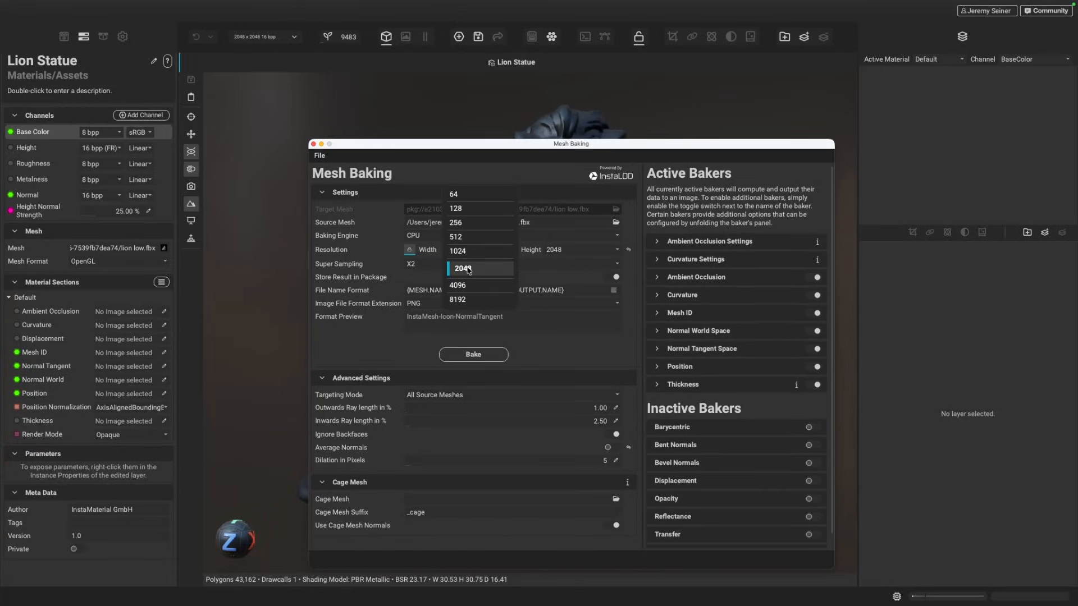
{"action": "left_click", "coordinate": [374, 245]}
{"action": "left_click", "coordinate": [438, 264]}
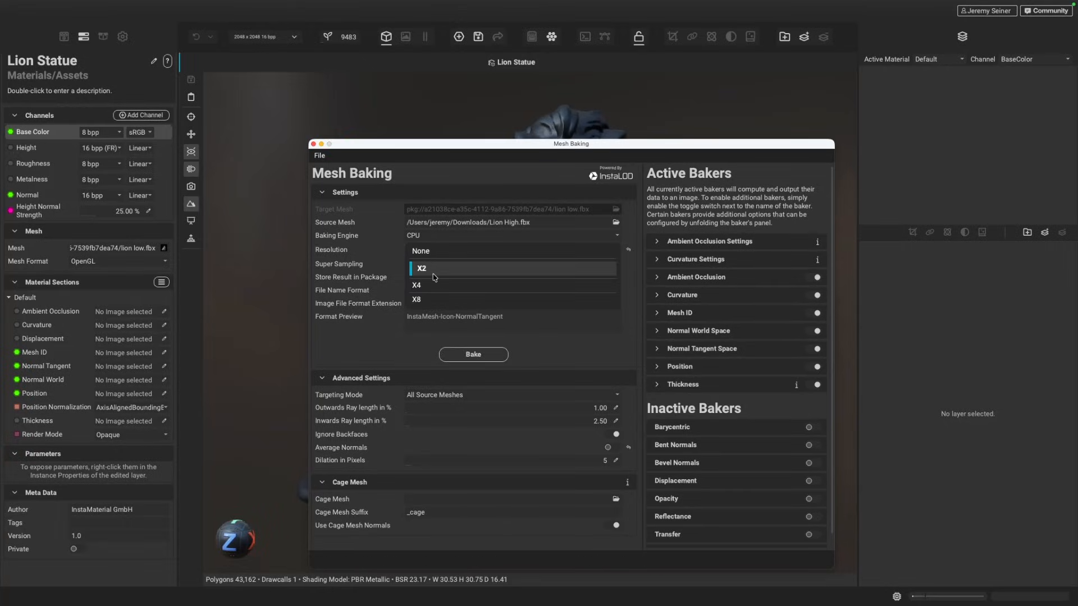
{"action": "left_click", "coordinate": [411, 269]}
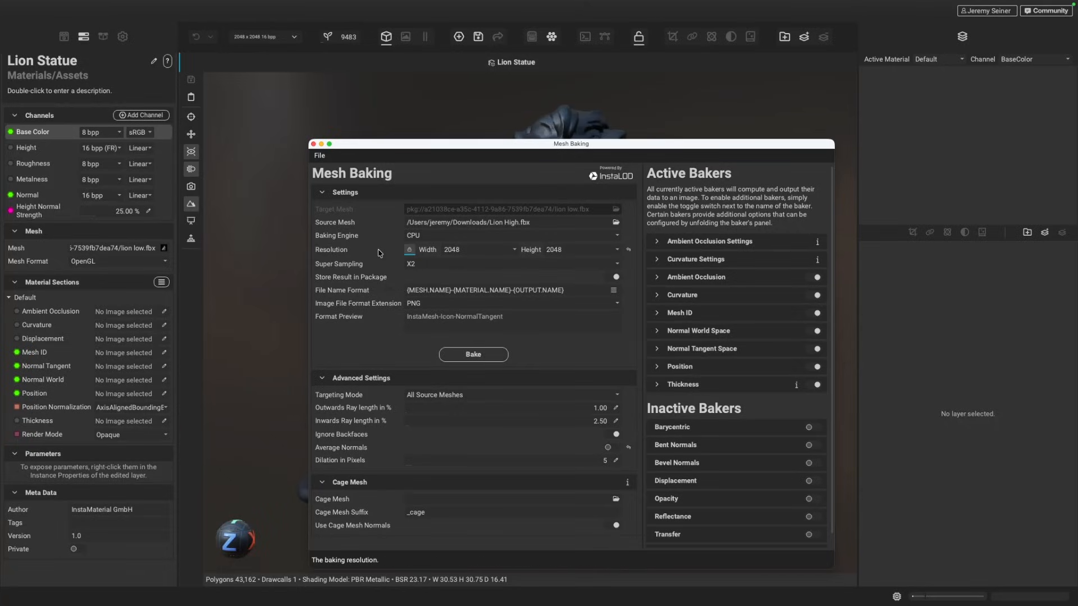
{"action": "left_click", "coordinate": [433, 264]}
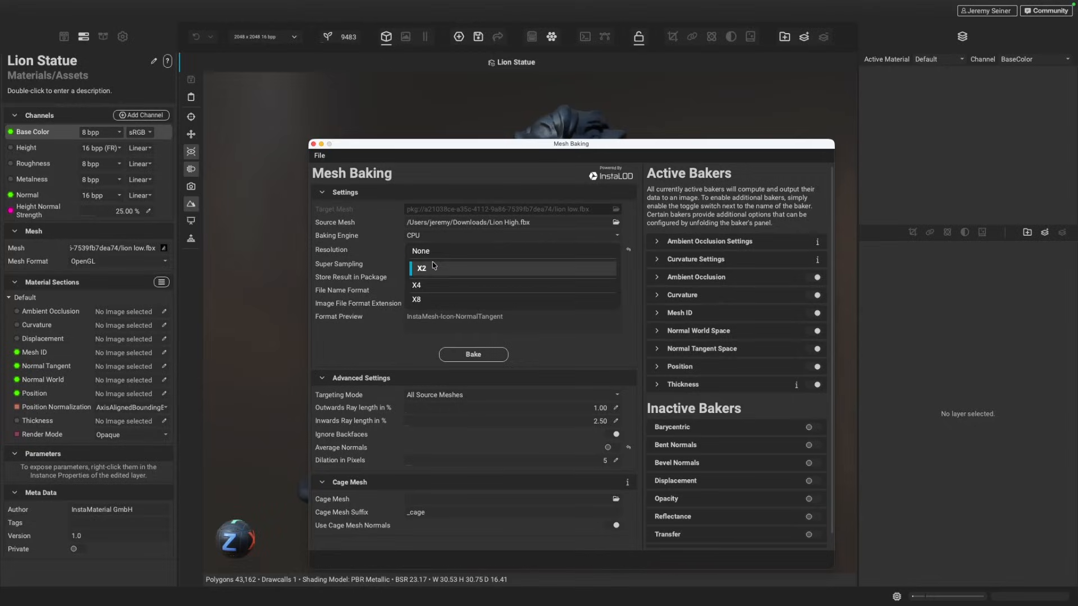
{"action": "left_click", "coordinate": [387, 253]}
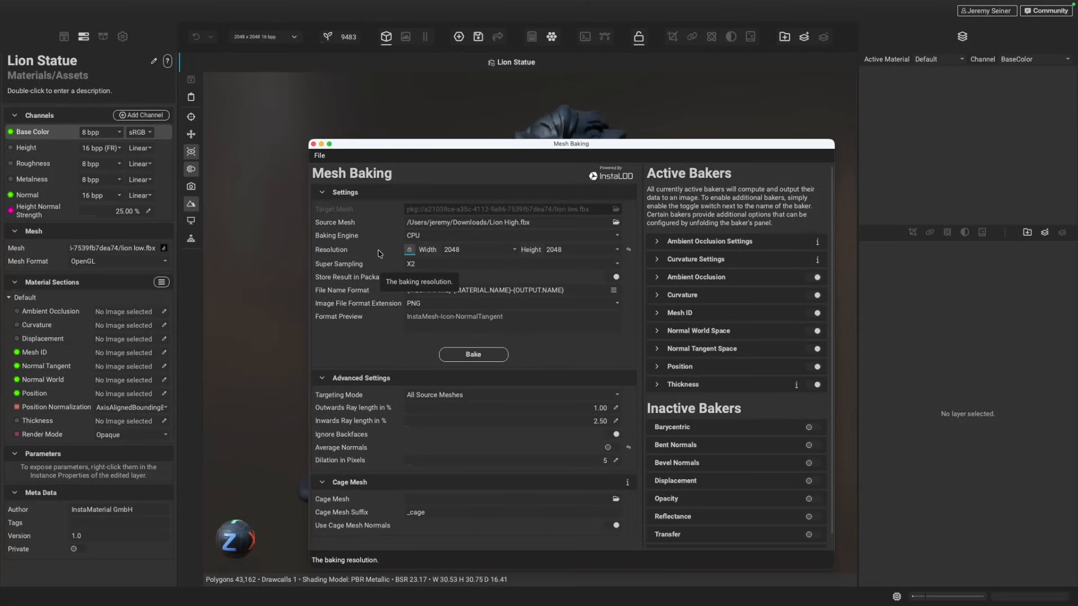
{"action": "left_click", "coordinate": [414, 264]}
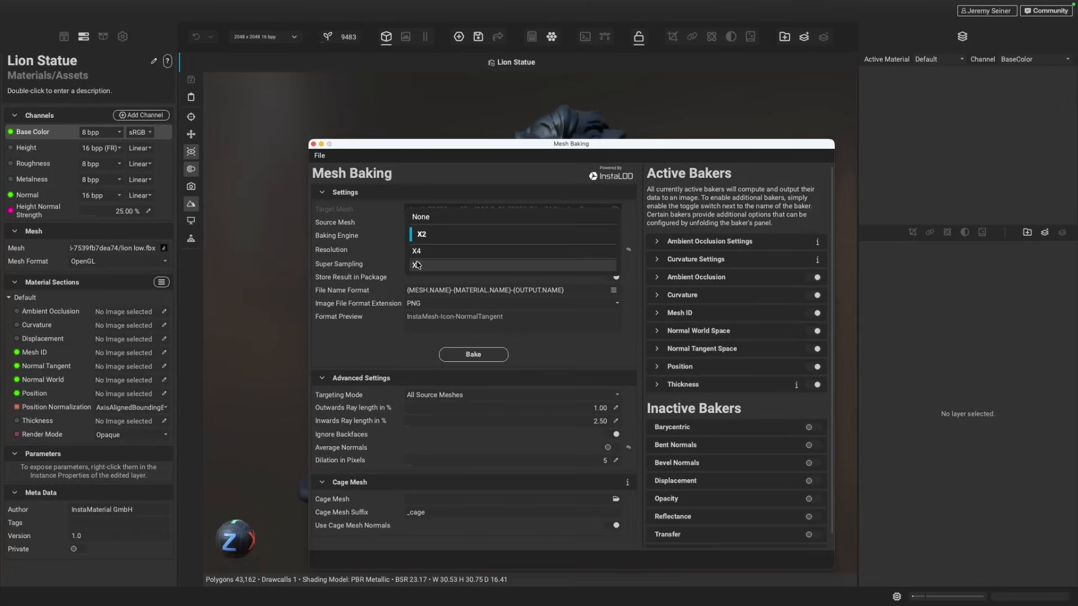
{"action": "left_click", "coordinate": [385, 259]}
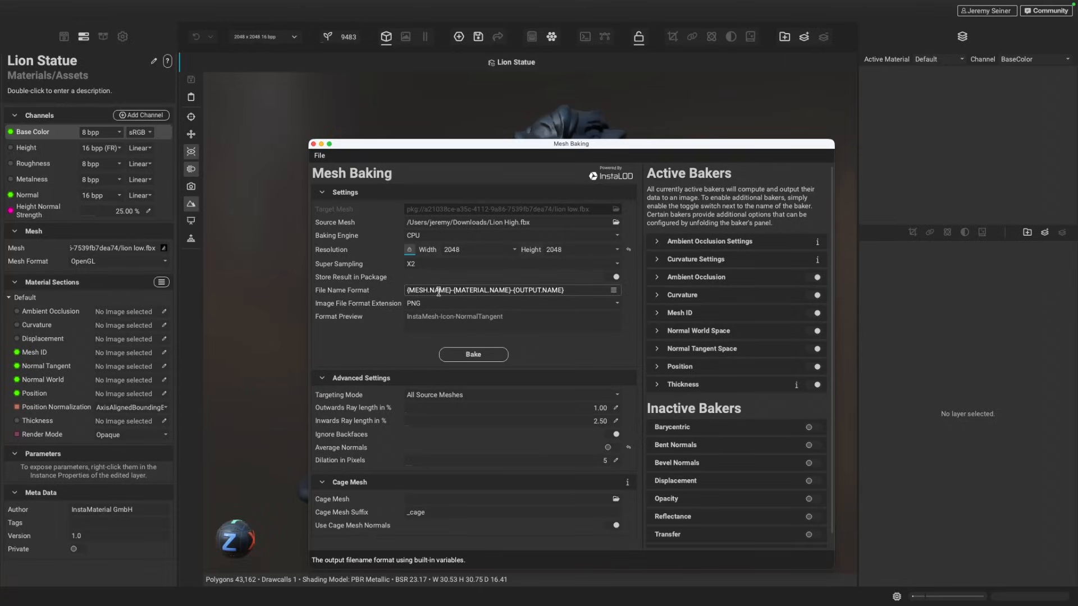
- Review the built-in variables for the output file name format and the available image file format extensions
{"action": "left_click", "coordinate": [613, 290]}
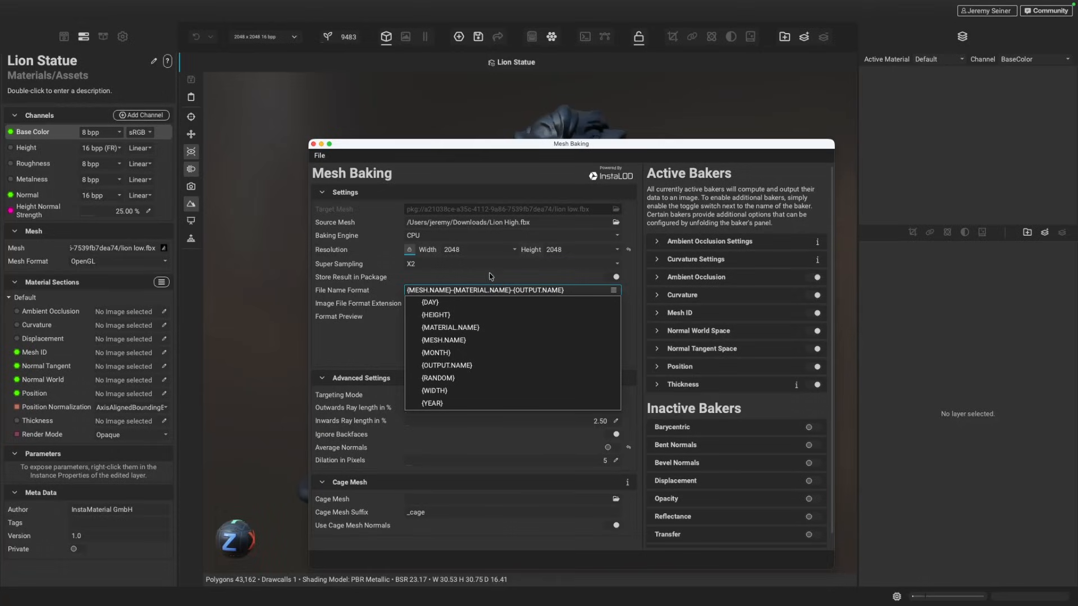
{"action": "left_click", "coordinate": [377, 294]}
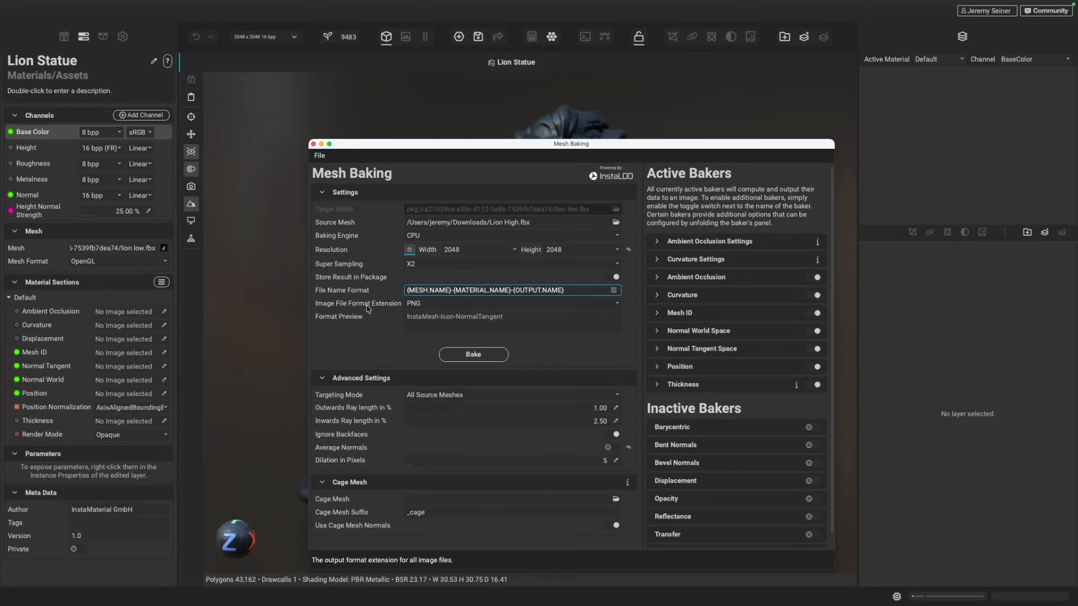
{"action": "left_click", "coordinate": [606, 302]}
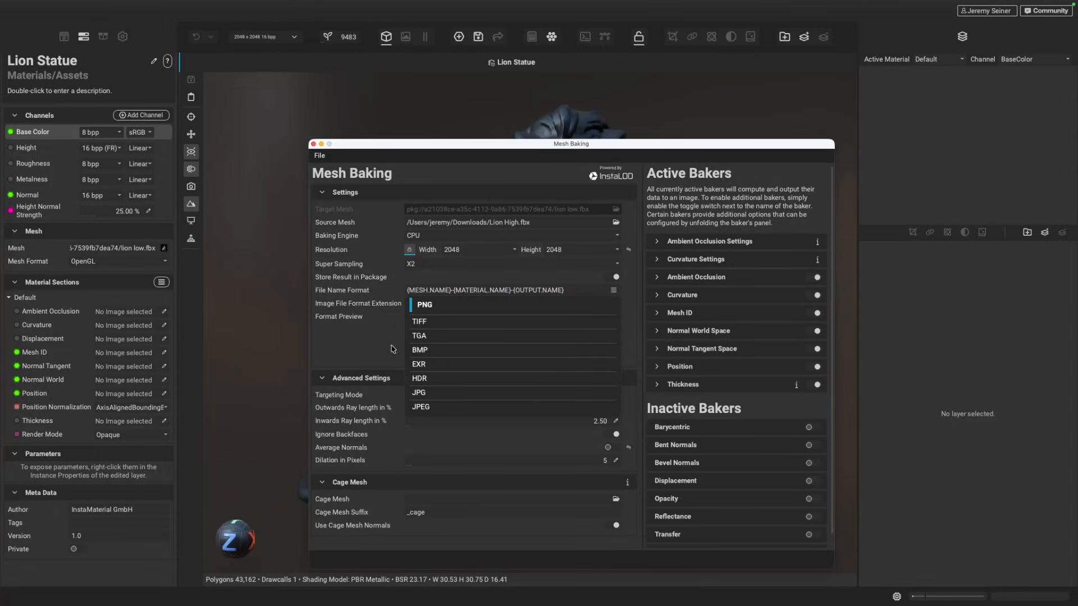
{"action": "left_click", "coordinate": [367, 357]}
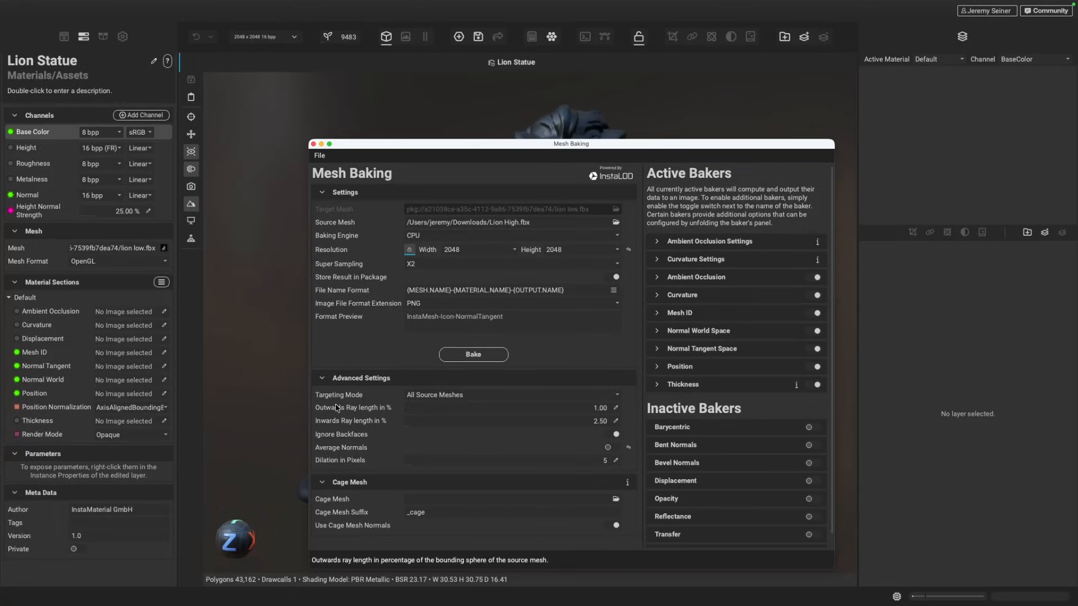
- Try the By Mesh Name targeting mode to view its suffix fields, and return the mode to All Source Meshes
{"action": "left_click", "coordinate": [501, 396]}
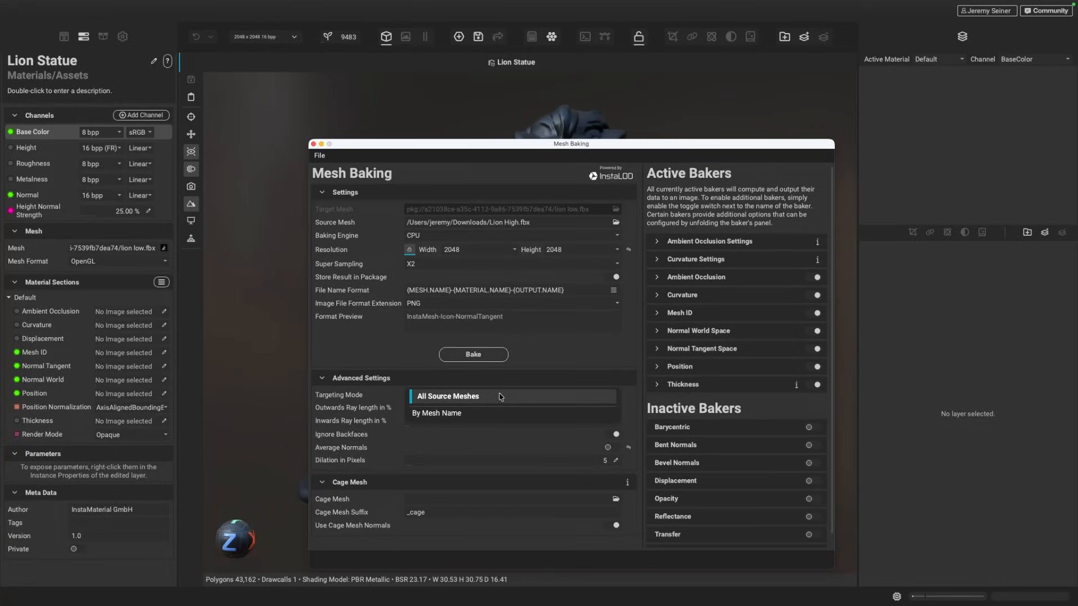
{"action": "left_click", "coordinate": [463, 418]}
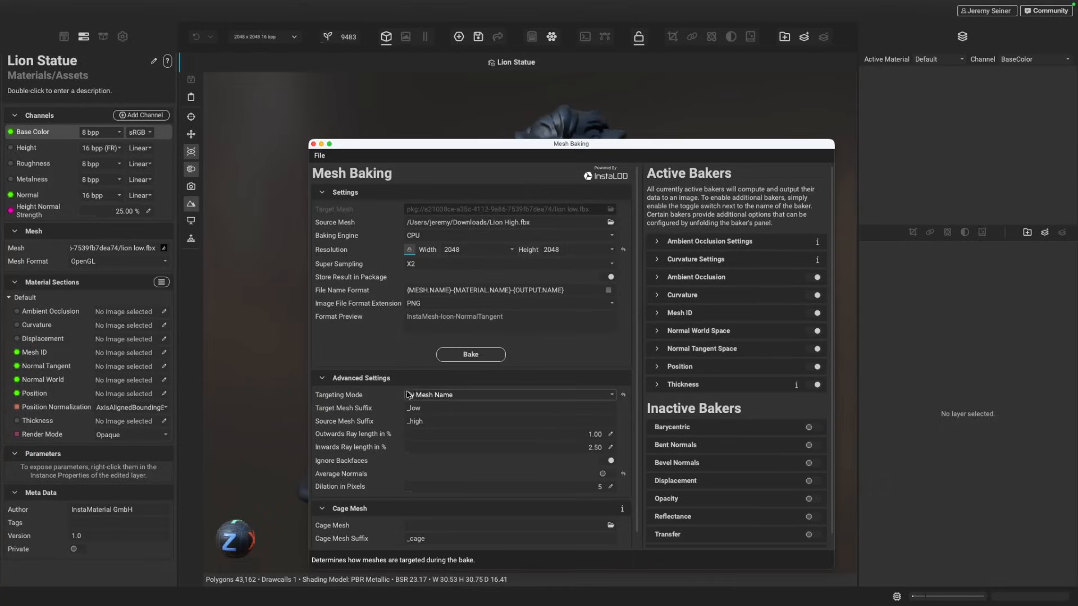
{"action": "left_click", "coordinate": [443, 395]}
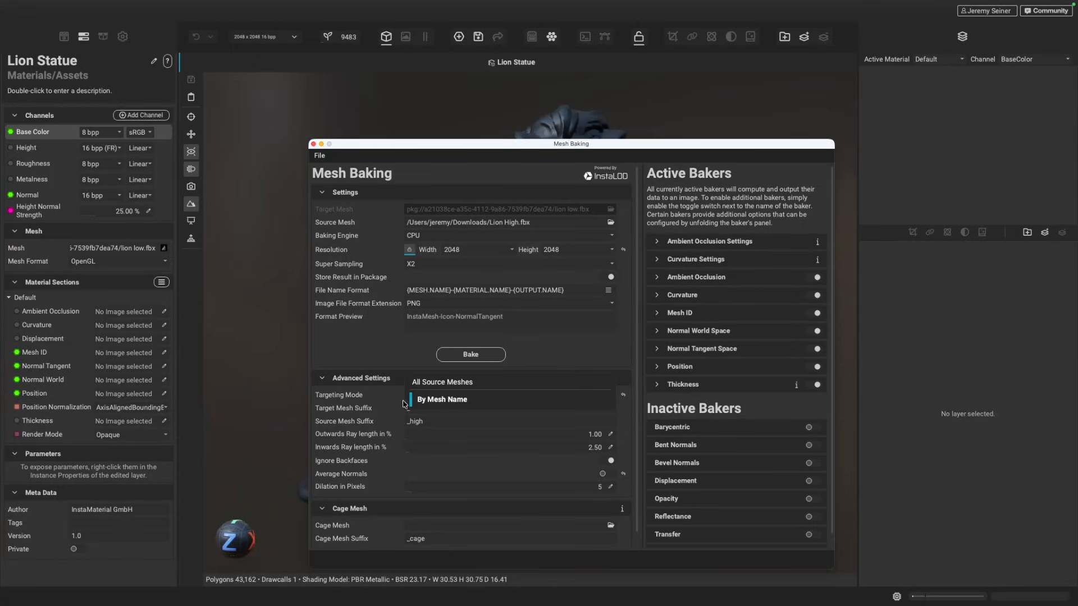
{"action": "left_click", "coordinate": [432, 382]}
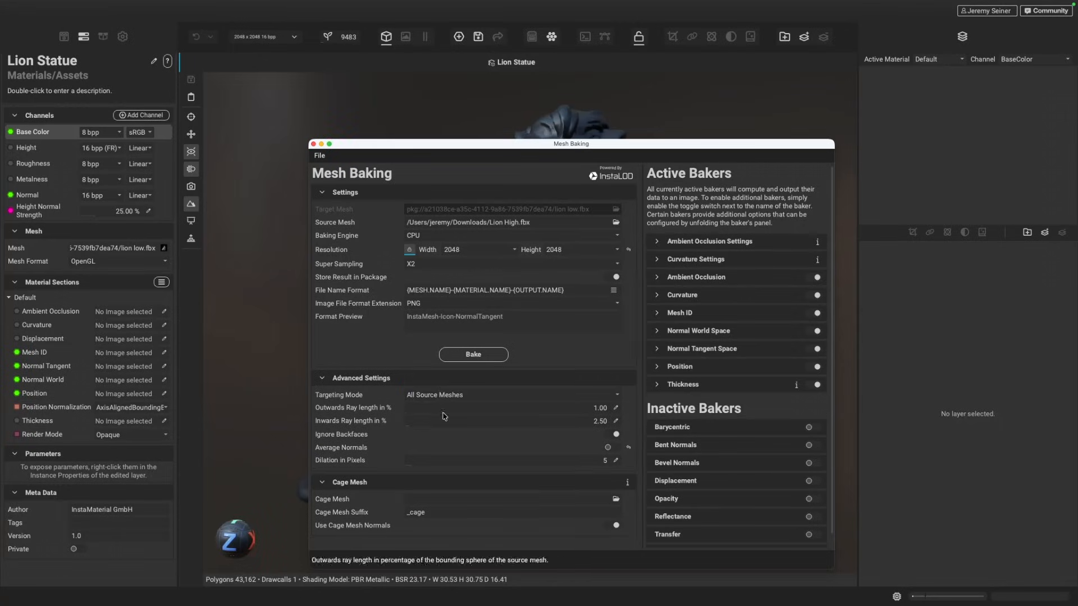
{"action": "left_click", "coordinate": [416, 396]}
{"action": "left_click", "coordinate": [382, 397]}
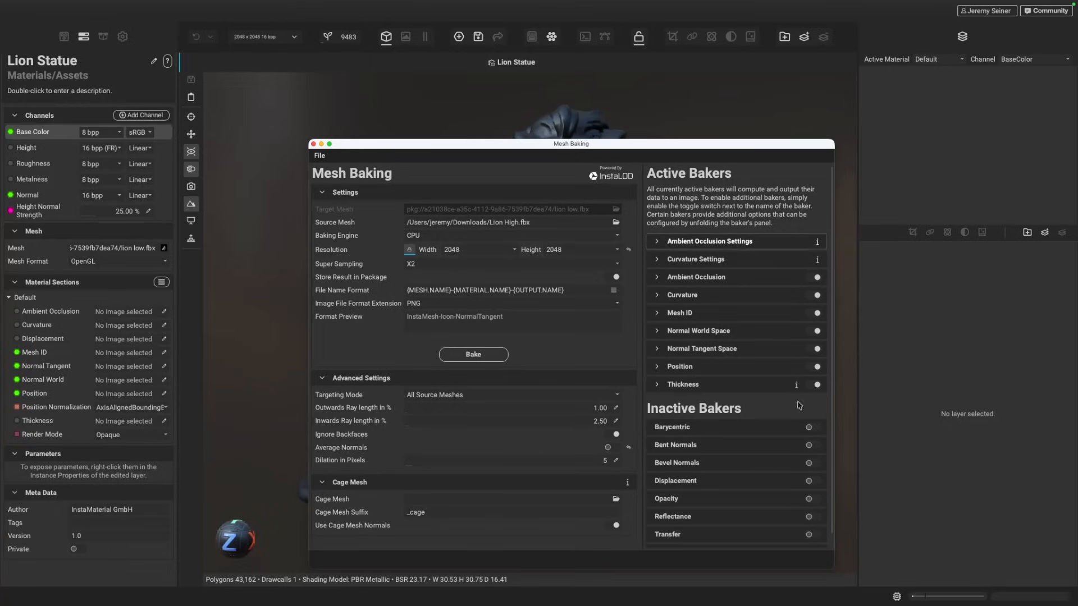
- Activate the Bevel Normals baker to inspect its shared curvature and bevel settings, and deactivate the baker again
{"action": "scroll", "coordinate": [702, 406], "scroll_direction": "down", "scroll_amount": 1}
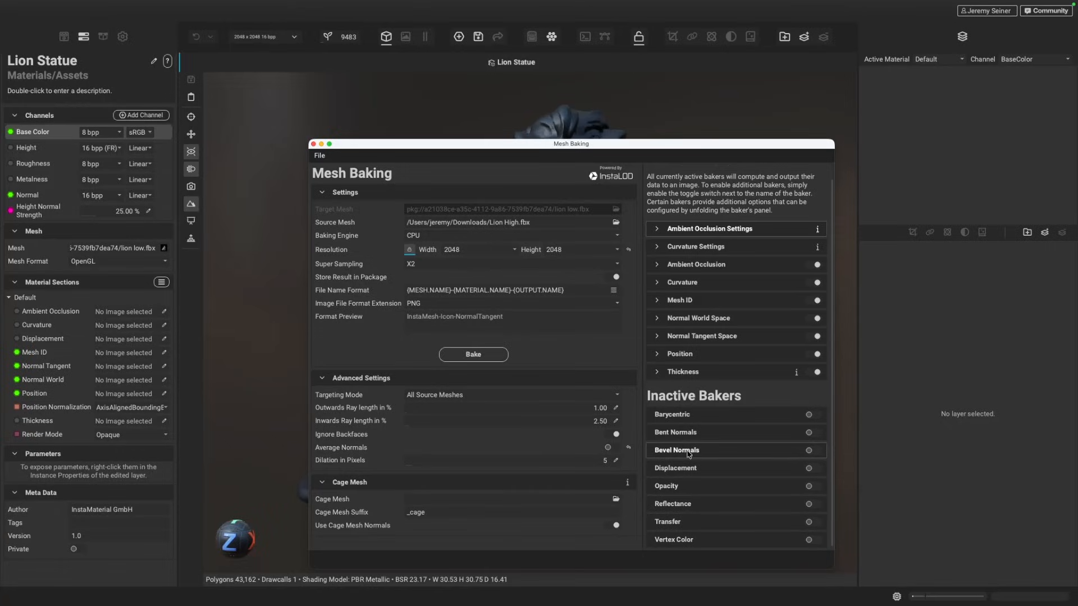
{"action": "left_click", "coordinate": [809, 450]}
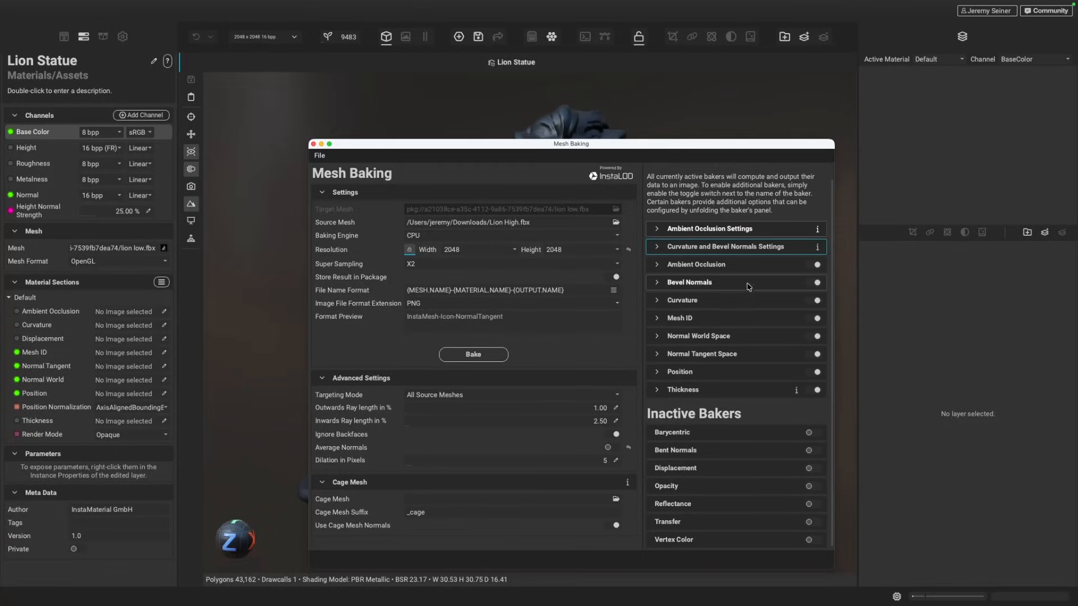
{"action": "scroll", "coordinate": [673, 294], "scroll_direction": "up", "scroll_amount": 1}
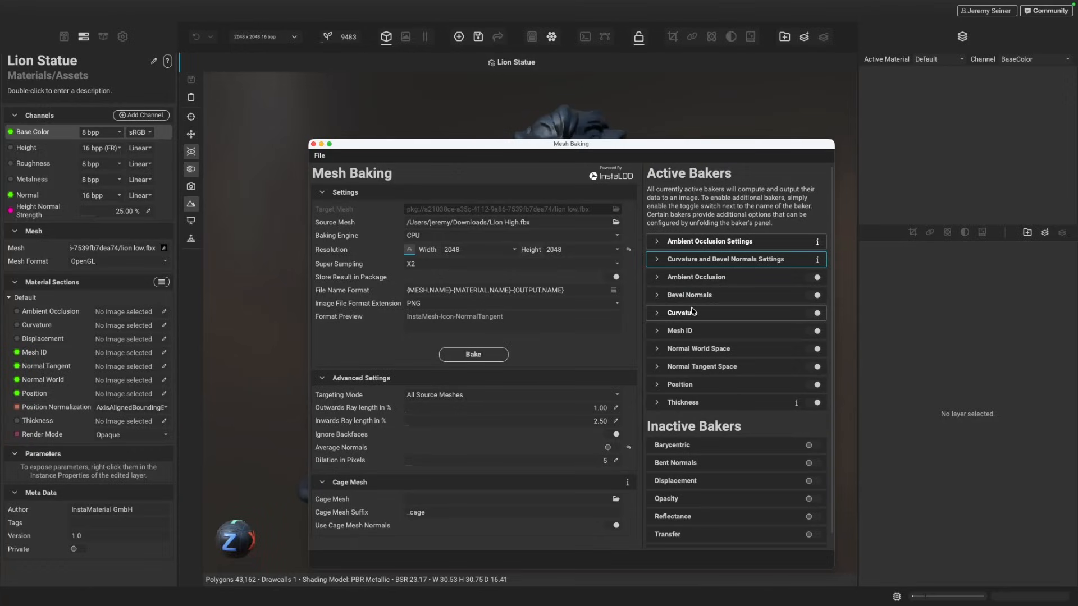
{"action": "left_click", "coordinate": [657, 258]}
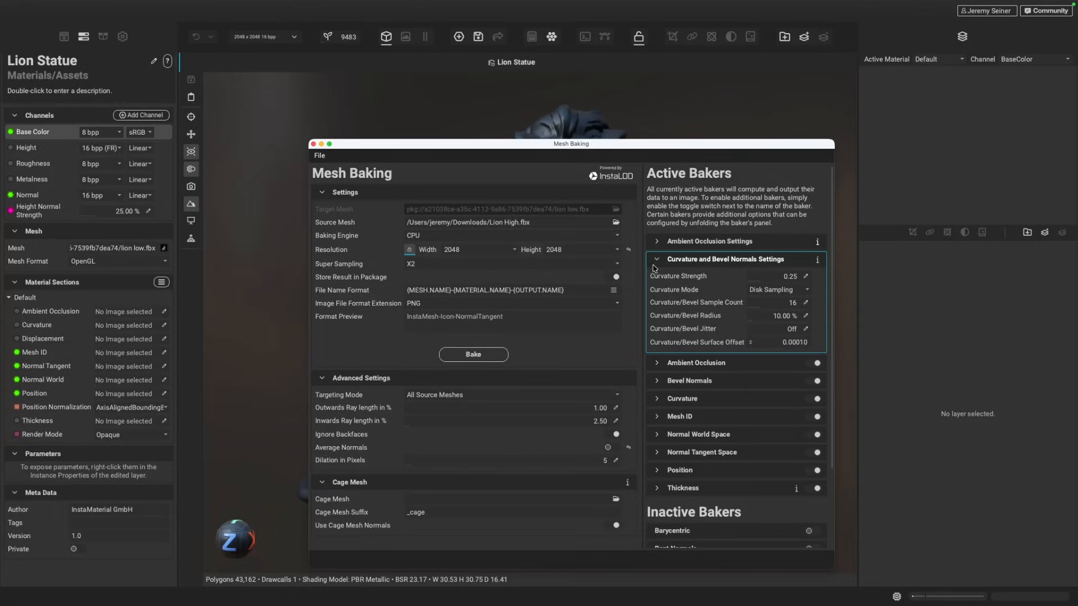
{"action": "left_click", "coordinate": [660, 260]}
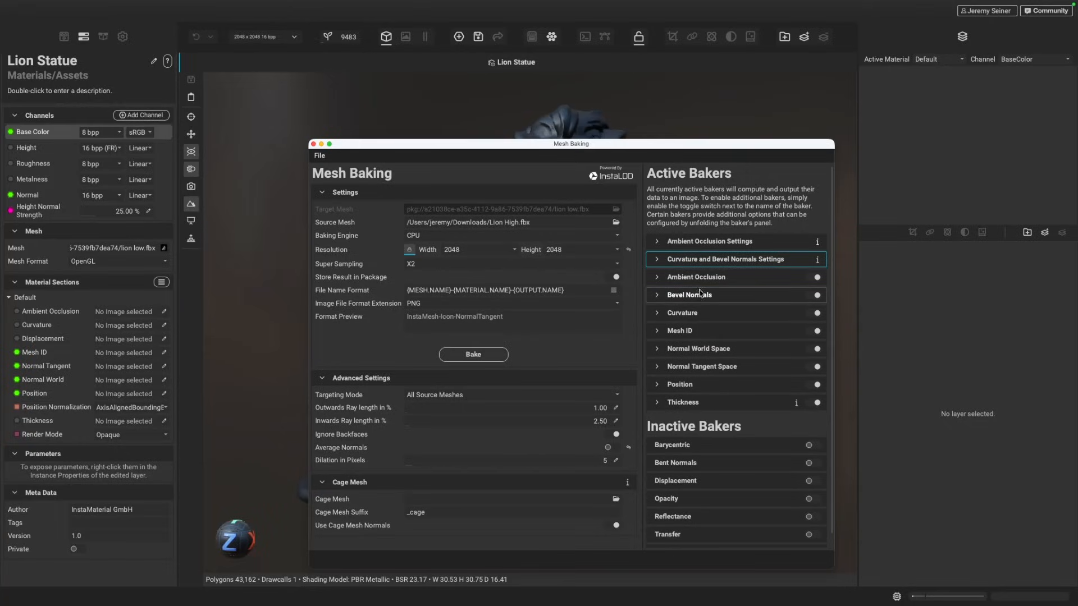
{"action": "left_click", "coordinate": [817, 294]}
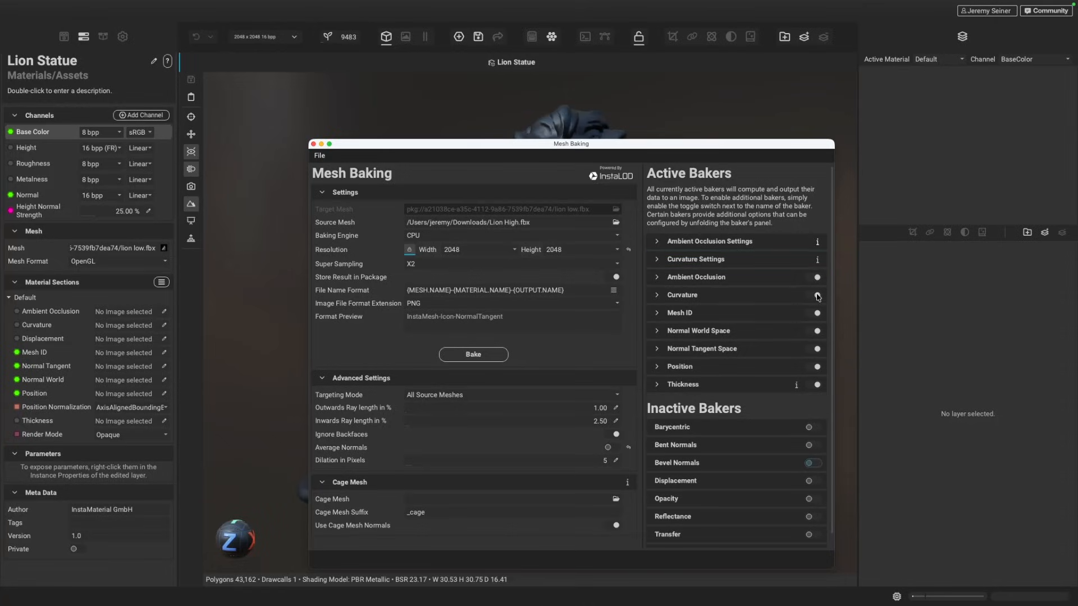
- Look through the active and inactive bakers, checking the option sections for ambient occlusion, curvature and mesh ID
{"action": "scroll", "coordinate": [656, 488], "scroll_direction": "down", "scroll_amount": 1}
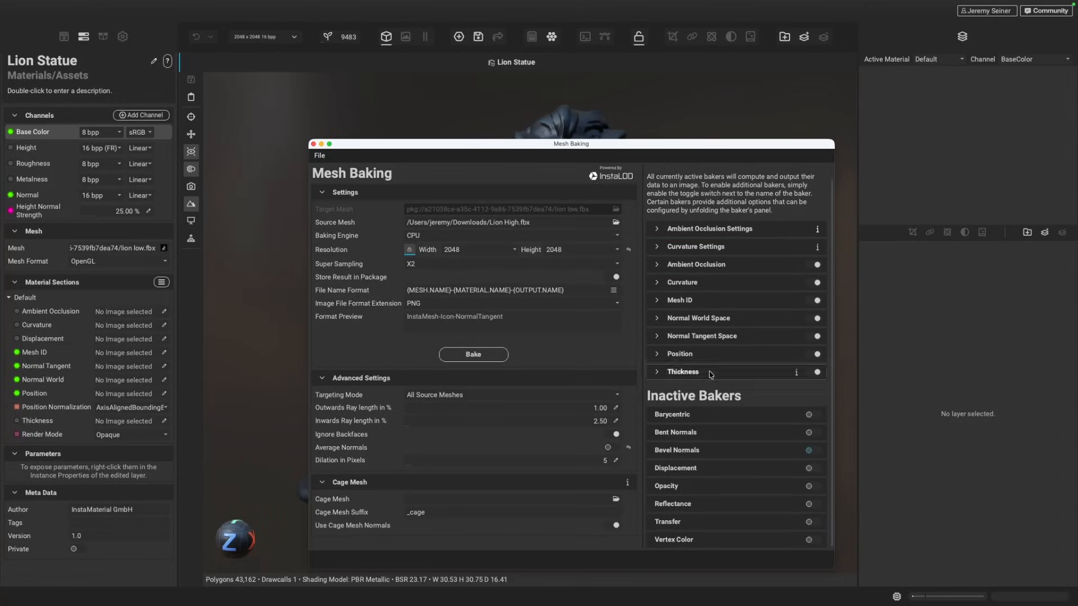
{"action": "scroll", "coordinate": [662, 269], "scroll_direction": "up", "scroll_amount": 1}
{"action": "left_click", "coordinate": [658, 259]}
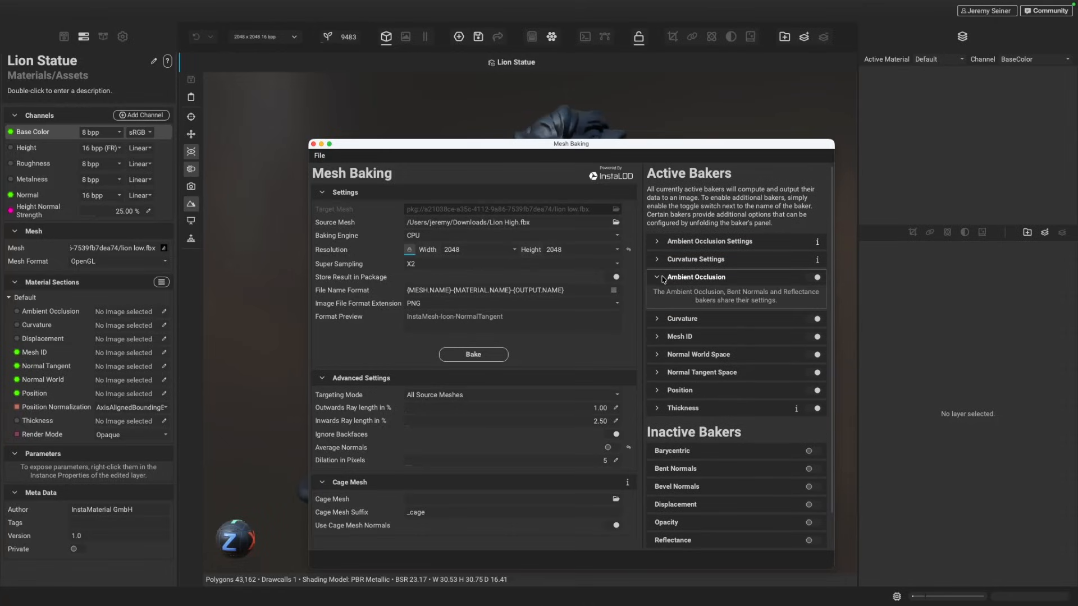
{"action": "left_click", "coordinate": [658, 259]}
{"action": "left_click", "coordinate": [655, 241]}
{"action": "left_click", "coordinate": [655, 240]}
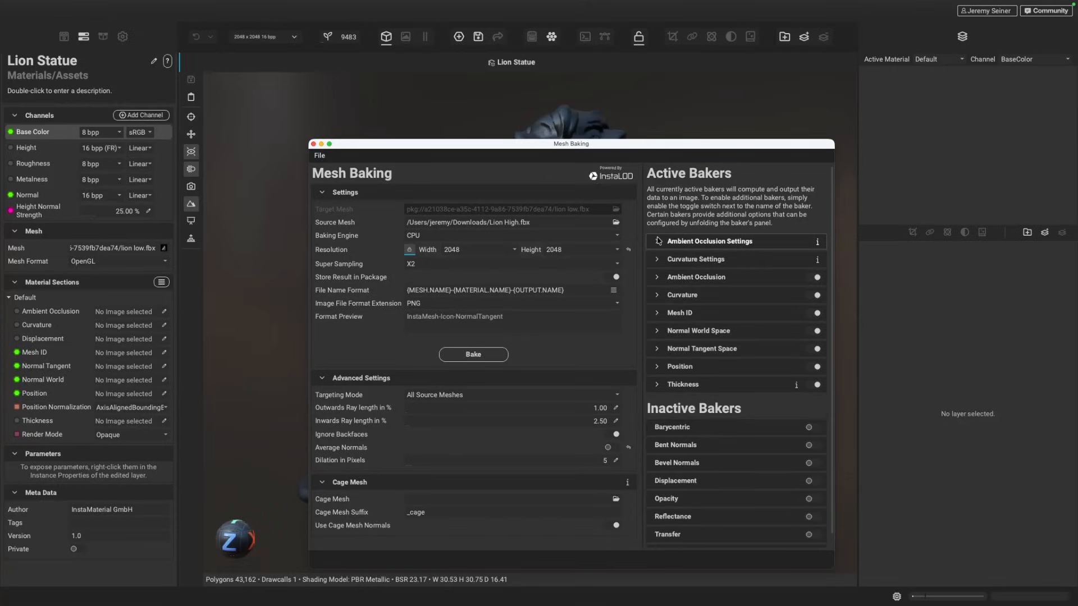
{"action": "left_click", "coordinate": [670, 312]}
{"action": "left_click", "coordinate": [671, 312]}
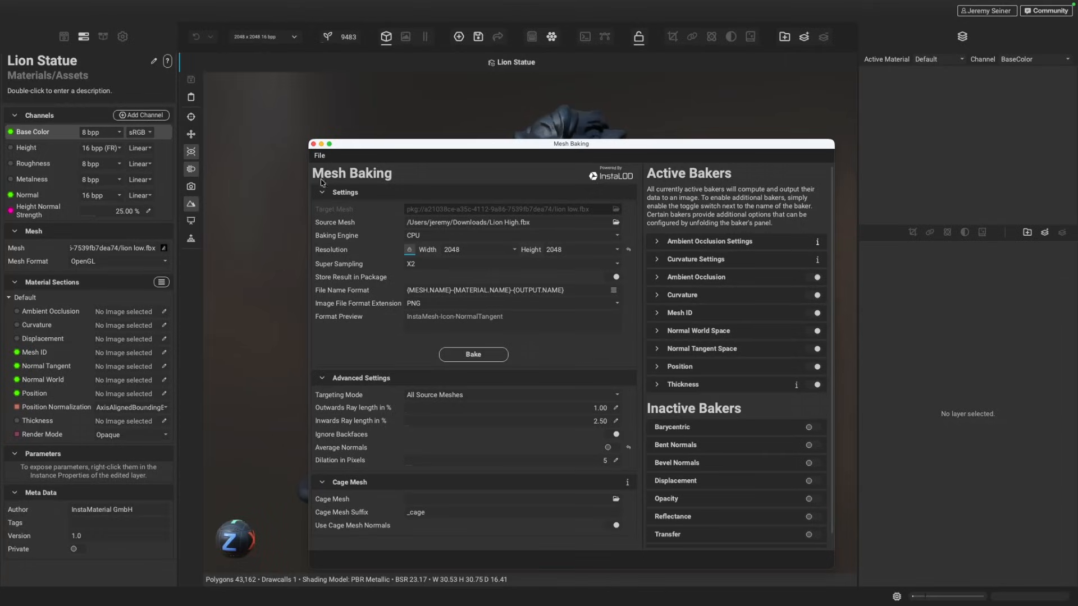
- Check the options for saving and opening bake settings, and close the Mesh Baking window without baking
{"action": "left_click", "coordinate": [319, 156]}
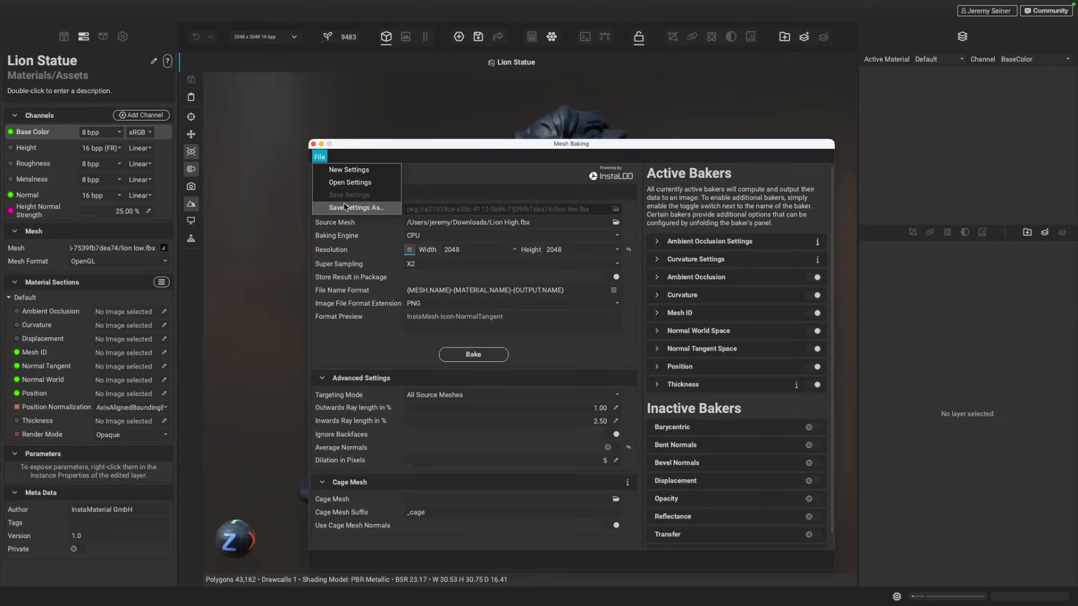
{"action": "left_click", "coordinate": [473, 177]}
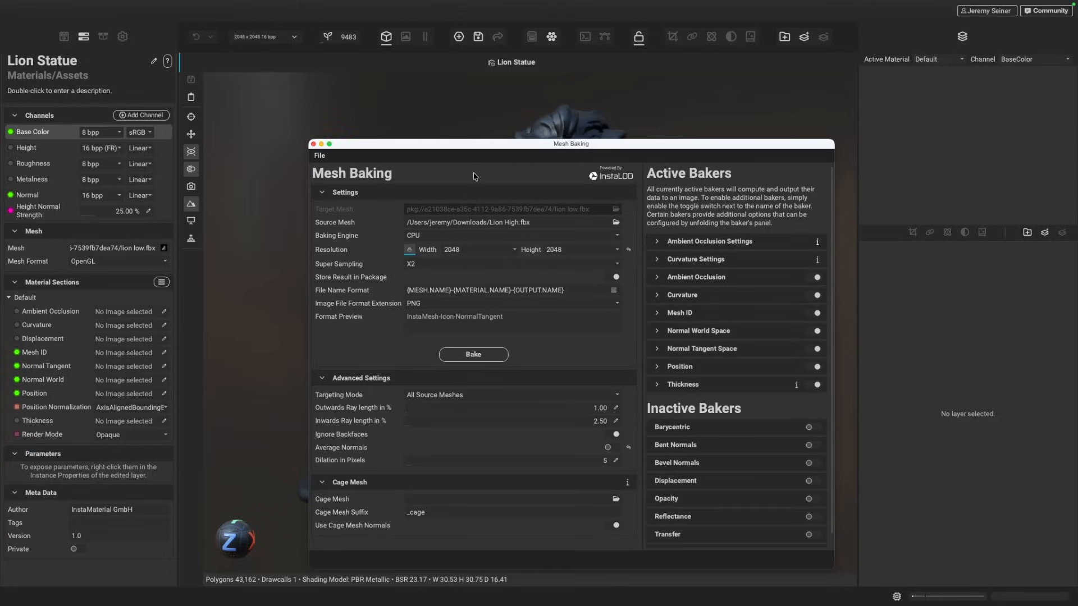
{"action": "left_click", "coordinate": [313, 144]}
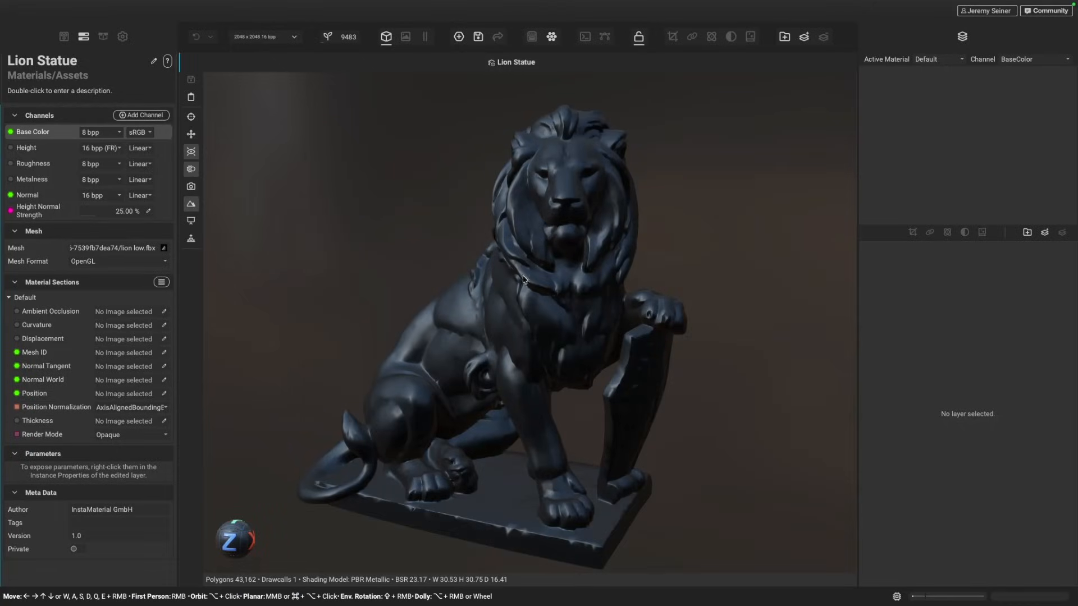
- Display the wireframe on the low-poly lion to examine its polygon density up close, and hide the wireframe again
{"action": "mouse_move", "coordinate": [522, 279]}
{"action": "left_mouse_down", "text": "alt"}
{"action": "mouse_move", "coordinate": [431, 279]}
{"action": "mouse_move", "coordinate": [542, 279]}
{"action": "left_mouse_up", "text": "alt"}
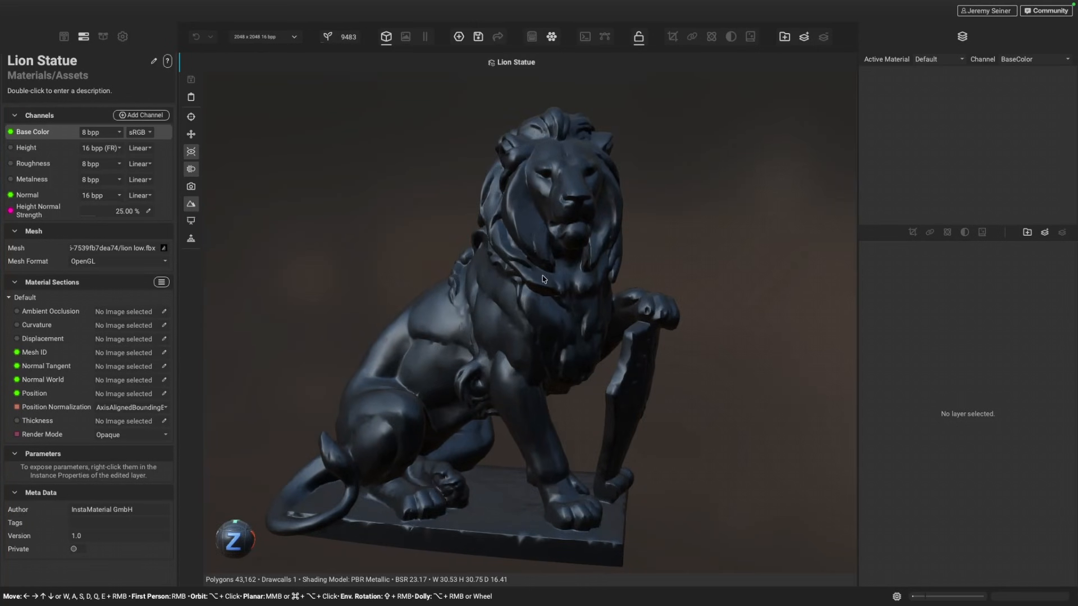
{"action": "left_click", "coordinate": [189, 135]}
{"action": "scroll", "coordinate": [556, 214], "scroll_direction": "up", "scroll_amount": 6}
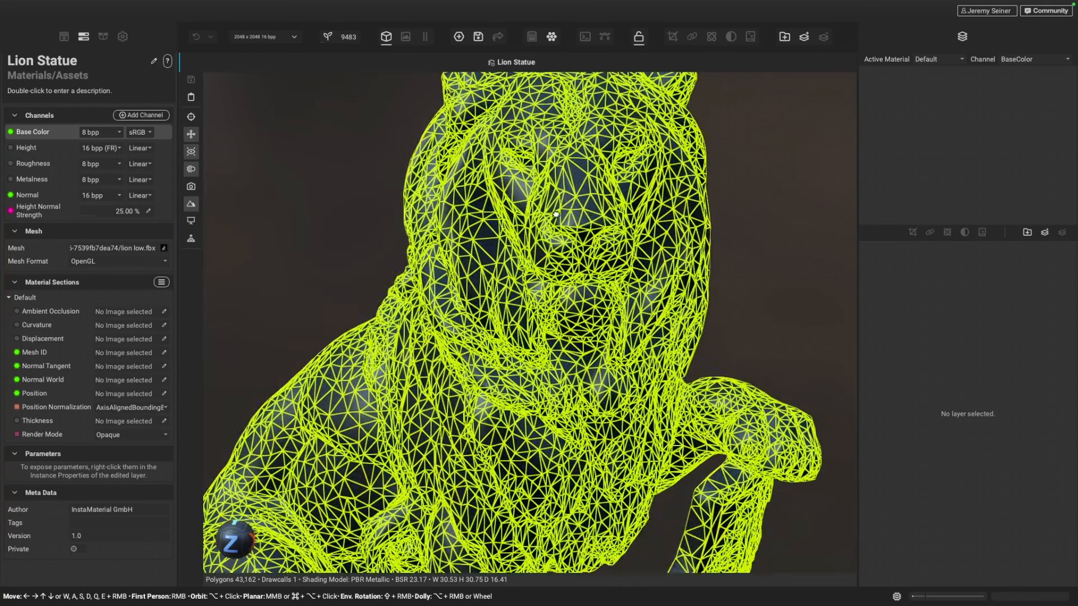
{"action": "mouse_move", "coordinate": [556, 214]}
{"action": "left_mouse_down", "text": "alt"}
{"action": "mouse_move", "coordinate": [609, 214]}
{"action": "mouse_move", "coordinate": [517, 200]}
{"action": "mouse_move", "coordinate": [553, 219]}
{"action": "left_mouse_up", "text": "alt"}
{"action": "scroll", "coordinate": [552, 219], "scroll_direction": "down", "scroll_amount": 6}
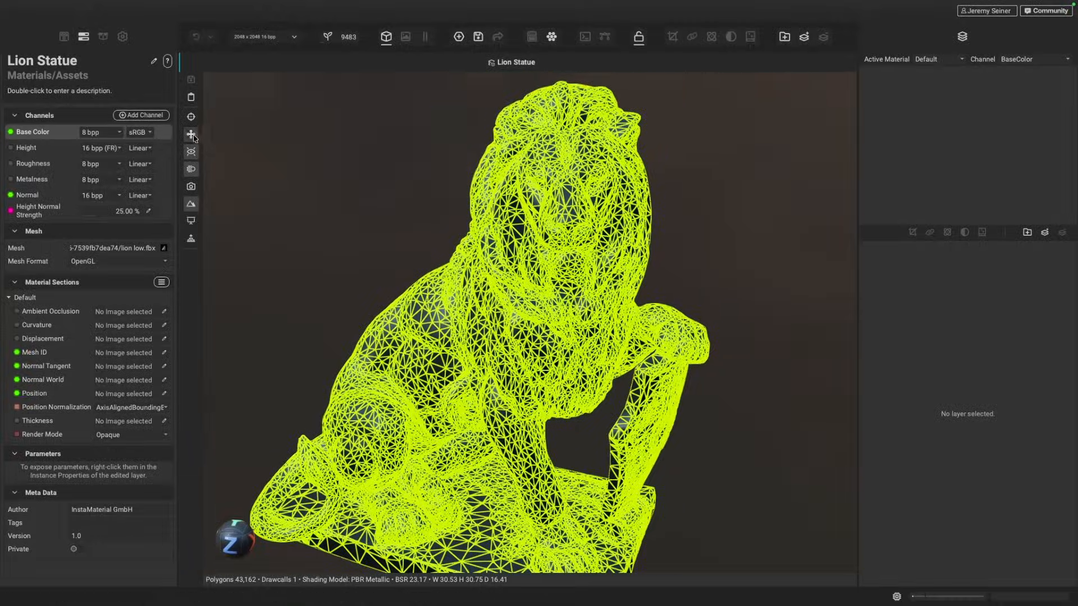
{"action": "left_click", "coordinate": [191, 135]}
{"action": "mouse_move", "coordinate": [542, 275]}
{"action": "left_mouse_down", "text": "alt"}
{"action": "mouse_move", "coordinate": [552, 262]}
{"action": "mouse_move", "coordinate": [540, 260]}
{"action": "left_mouse_up", "text": "alt"}
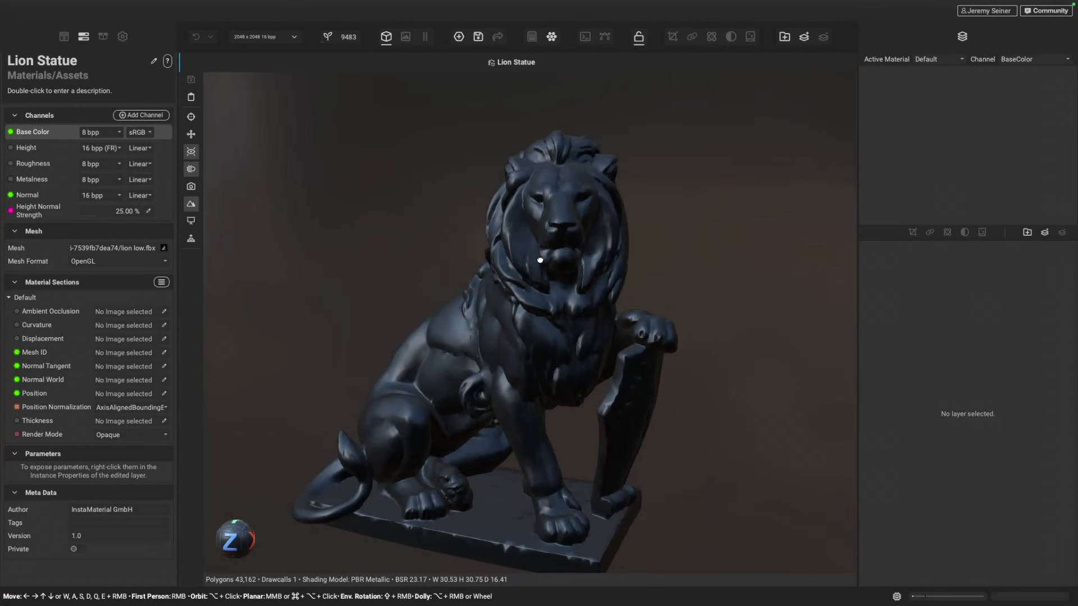
- Bake the Lion High.fbx details onto the low-poly lion at 2048 × 2048 and close the Mesh Baking window
{"action": "left_click", "coordinate": [531, 36]}
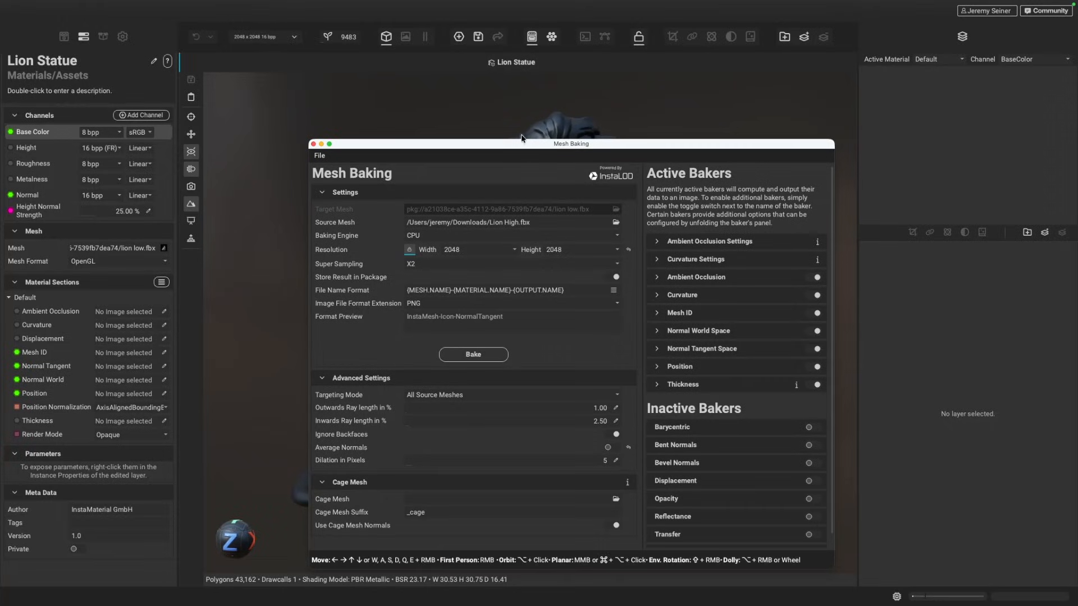
{"action": "left_click_drag", "start_coordinate": [522, 144], "coordinate": [520, 105]}
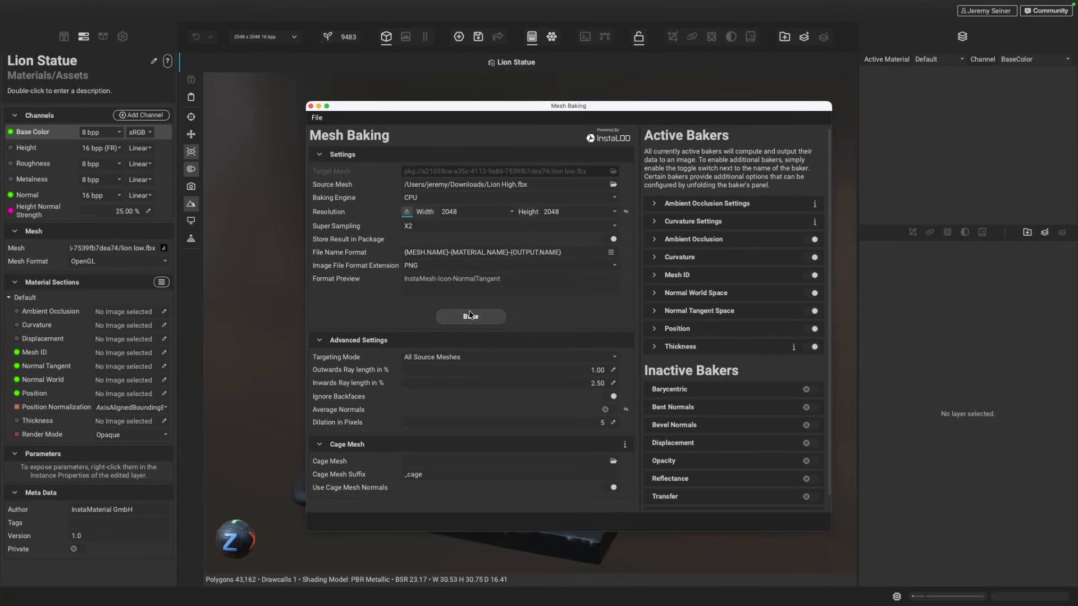
{"action": "left_click", "coordinate": [494, 318]}
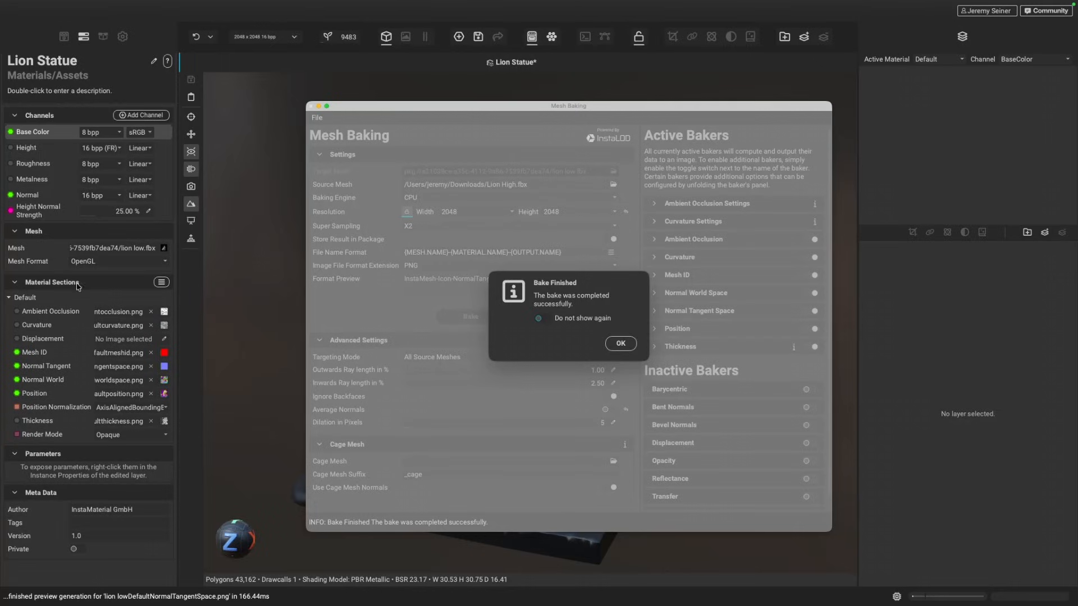
{"action": "left_click", "coordinate": [620, 343]}
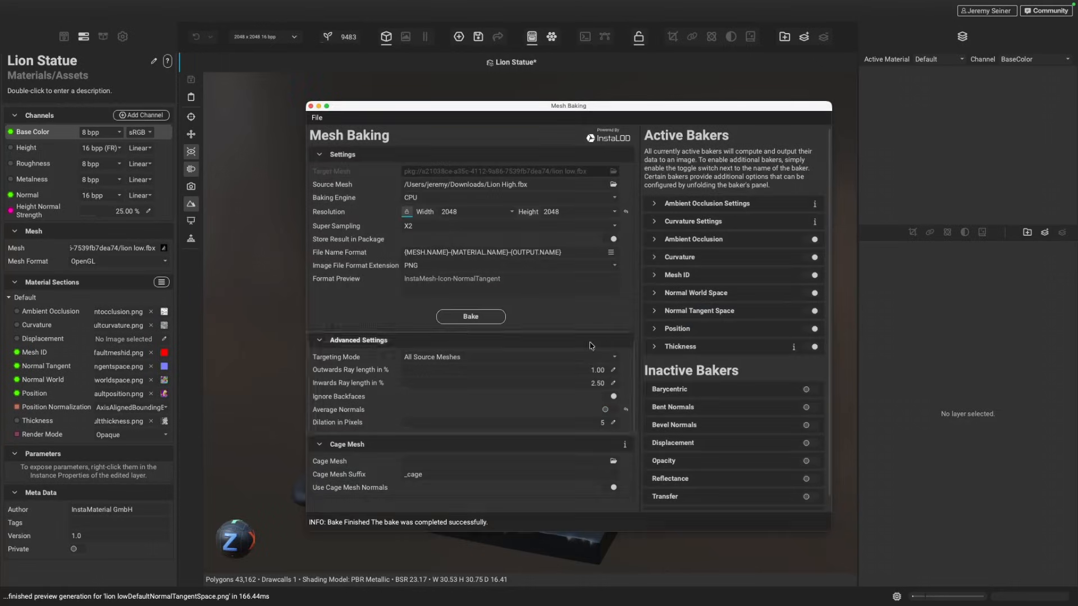
{"action": "left_click", "coordinate": [310, 106]}
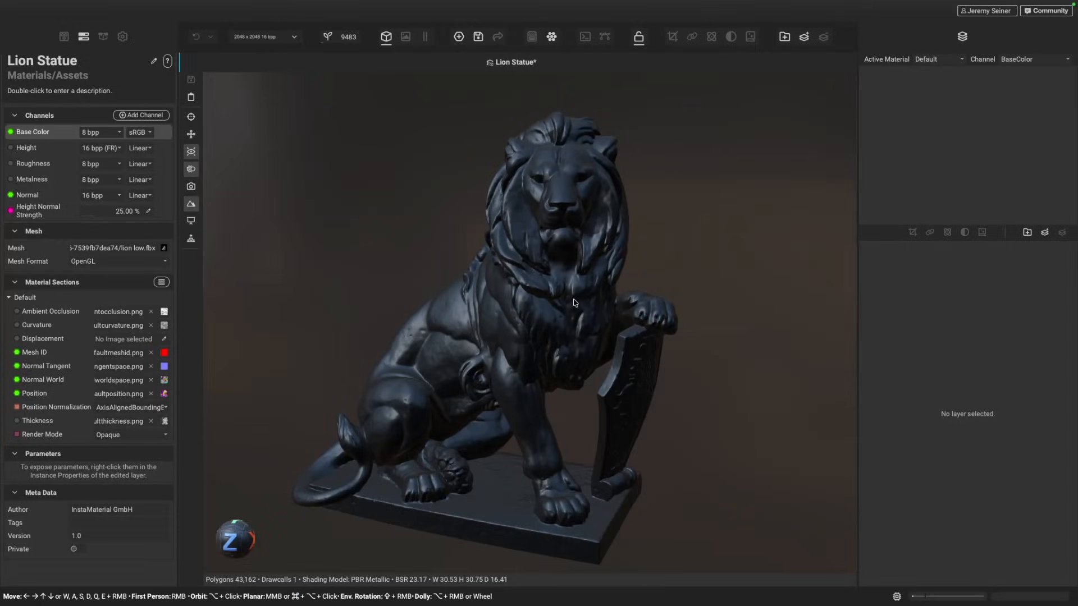
- Examine the baked detail on the lion's mane, body and carved shield from several angles and under different environment lighting
{"action": "left_click_drag", "start_coordinate": [575, 303], "coordinate": [516, 223], "text": "alt"}
{"action": "right_click_drag", "start_coordinate": [515, 223], "coordinate": [556, 245], "text": "shift"}
{"action": "scroll", "coordinate": [556, 246], "scroll_direction": "down", "scroll_amount": 3}
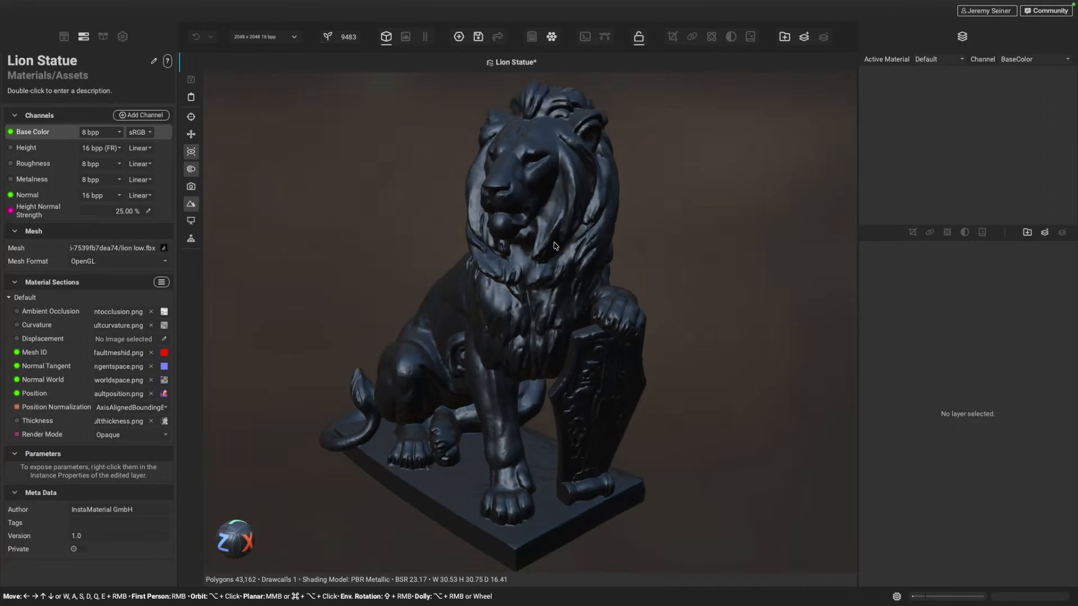
{"action": "left_click_drag", "start_coordinate": [555, 246], "coordinate": [486, 260], "text": "alt"}
{"action": "middle_click_drag", "start_coordinate": [486, 260], "coordinate": [448, 227]}
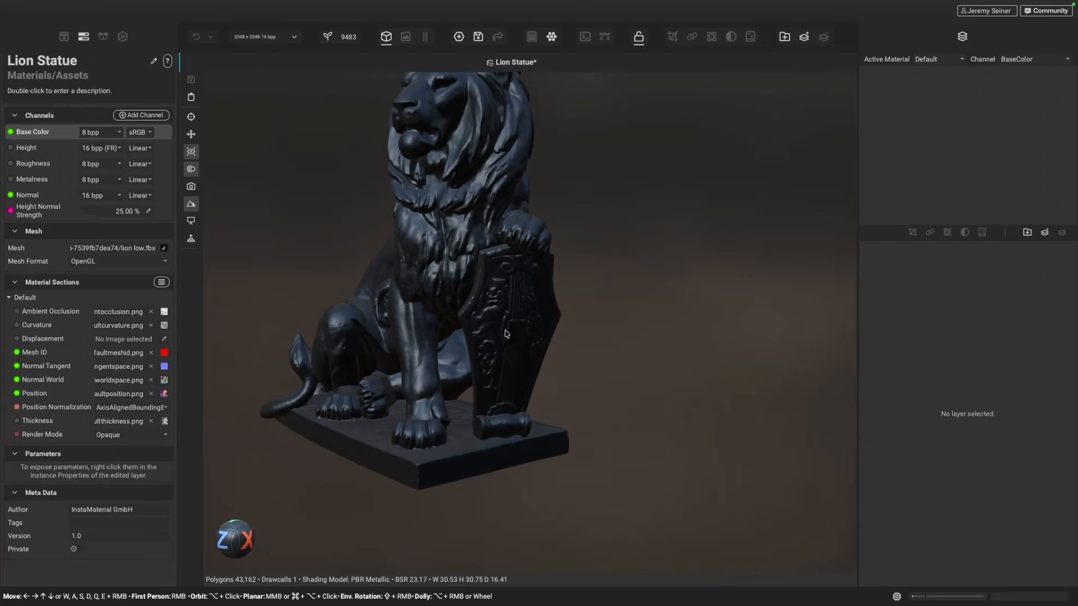
{"action": "scroll", "coordinate": [505, 334], "scroll_direction": "up", "scroll_amount": 5}
{"action": "left_click_drag", "start_coordinate": [505, 334], "coordinate": [486, 331], "text": "alt"}
{"action": "scroll", "coordinate": [486, 331], "scroll_direction": "up", "scroll_amount": 2}
{"action": "right_click_drag", "start_coordinate": [486, 331], "coordinate": [516, 315], "text": "shift"}
{"action": "mouse_move", "coordinate": [516, 315]}
{"action": "left_mouse_down", "text": "alt"}
{"action": "mouse_move", "coordinate": [475, 313]}
{"action": "mouse_move", "coordinate": [524, 318]}
{"action": "mouse_move", "coordinate": [493, 320]}
{"action": "mouse_move", "coordinate": [520, 320]}
{"action": "mouse_move", "coordinate": [509, 327]}
{"action": "left_mouse_up", "text": "alt"}
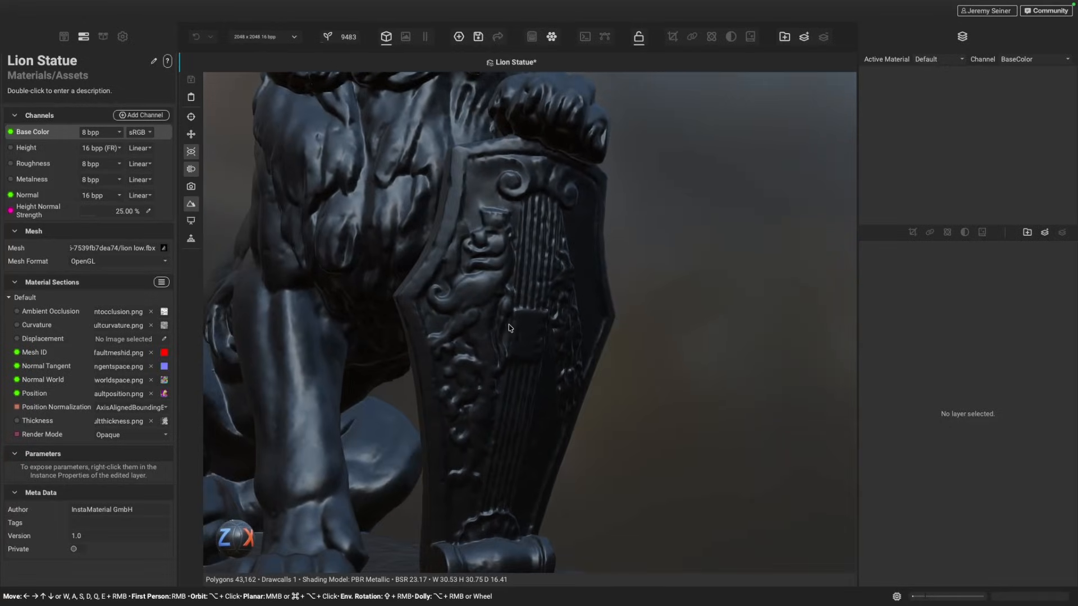
{"action": "scroll", "coordinate": [509, 328], "scroll_direction": "down", "scroll_amount": 8}
{"action": "middle_click_drag", "start_coordinate": [463, 257], "coordinate": [512, 302]}
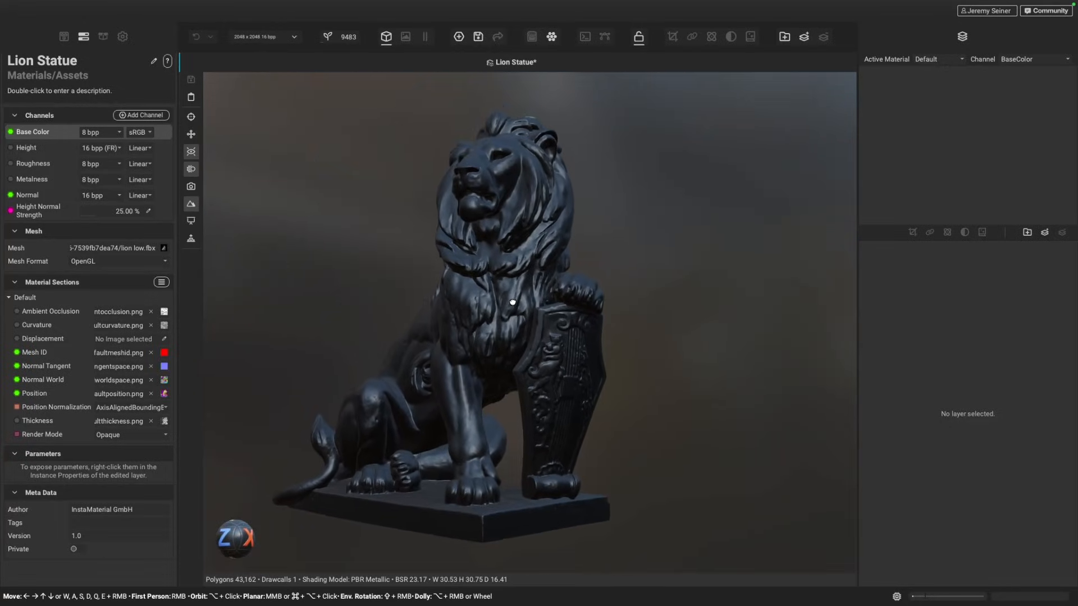
{"action": "mouse_move", "coordinate": [512, 302]}
{"action": "left_mouse_down", "text": "alt"}
{"action": "mouse_move", "coordinate": [522, 293]}
{"action": "mouse_move", "coordinate": [529, 303]}
{"action": "left_mouse_up", "text": "alt"}
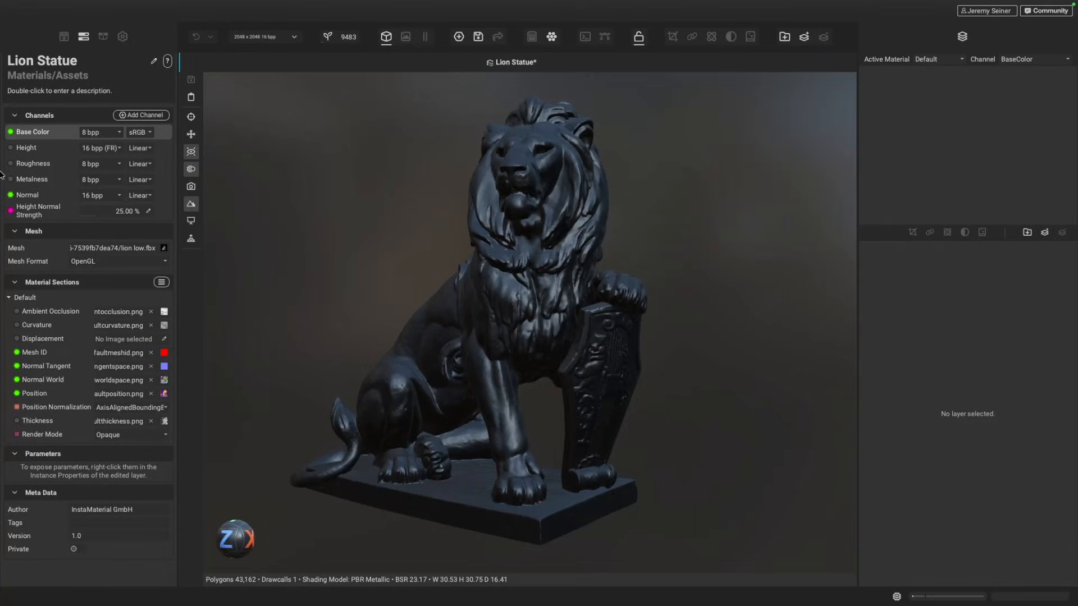
- Add an Ambient Occlusion channel to the project
{"action": "left_click", "coordinate": [135, 117]}
{"action": "left_click", "coordinate": [177, 117]}
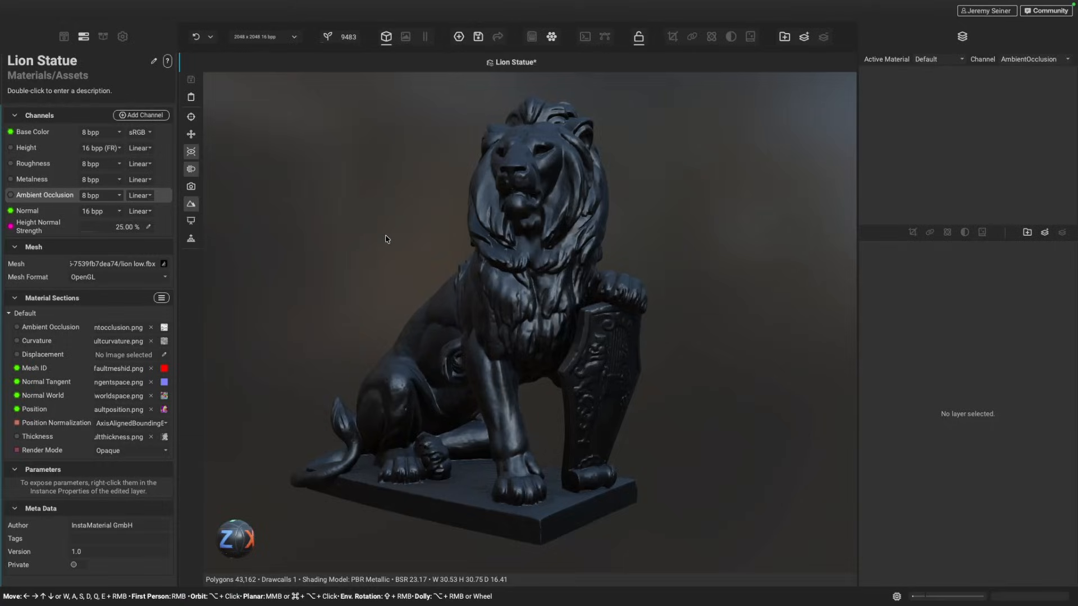
- Search the library for "bake" and add Mesh Select Bake Data to the empty layer stack
{"action": "left_click", "coordinate": [64, 36]}
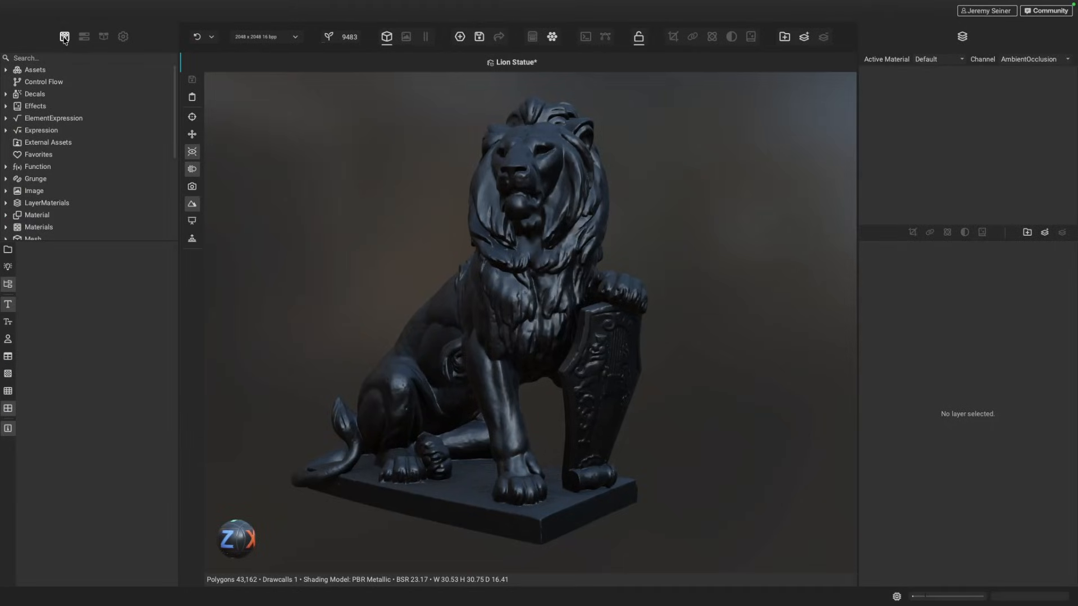
{"action": "left_click", "coordinate": [41, 58]}
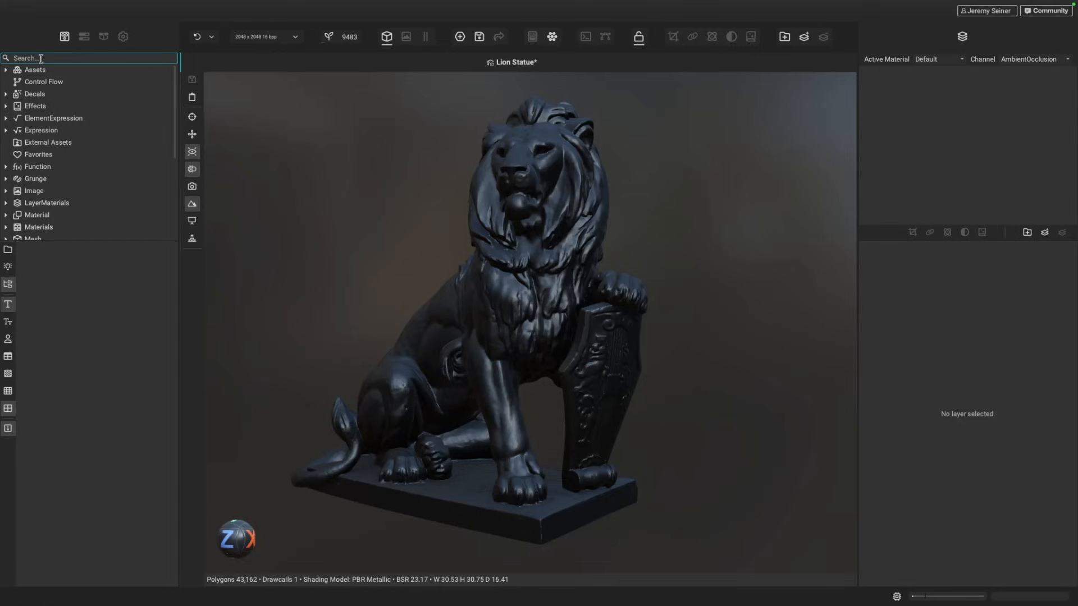
{"action": "type", "text": "bake"}
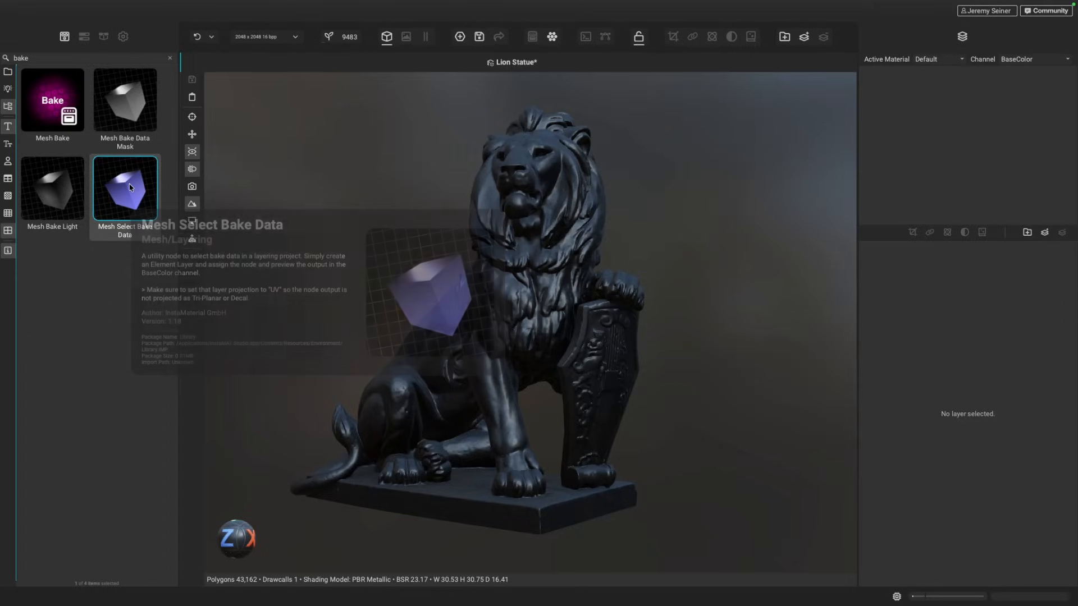
{"action": "left_click_drag", "start_coordinate": [134, 187], "coordinate": [923, 111]}
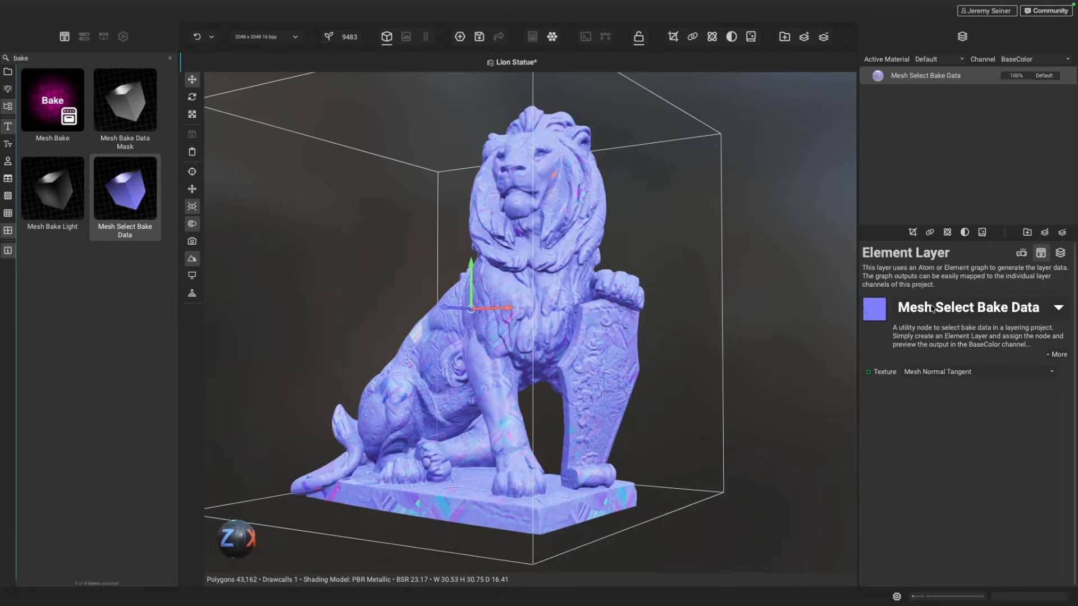
- Set the Mesh Select Bake Data layer's projection mode to UV
{"action": "left_click", "coordinate": [1020, 253]}
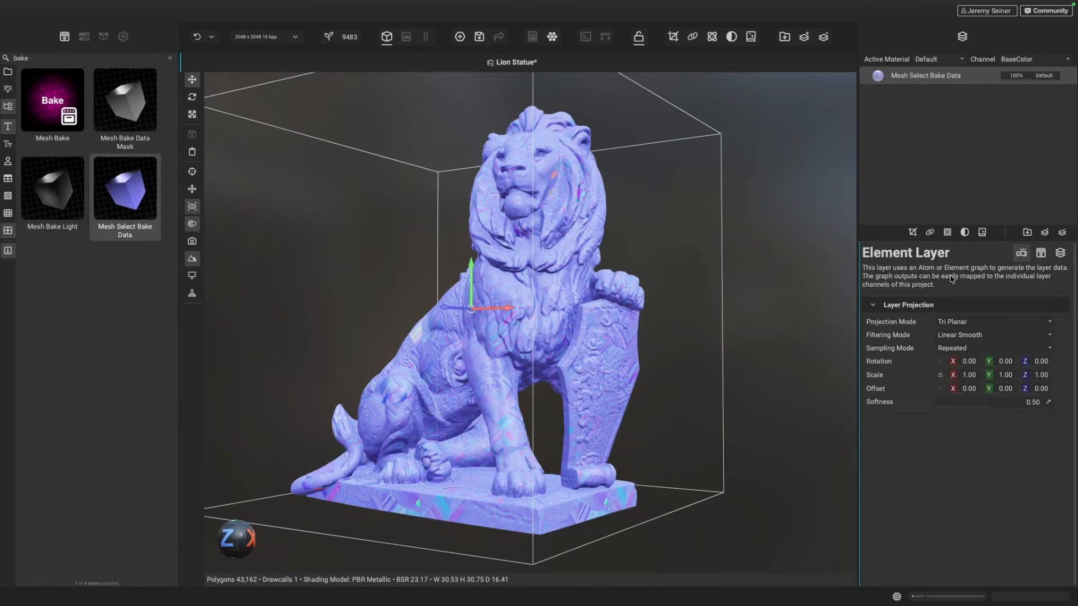
{"action": "left_click", "coordinate": [962, 323]}
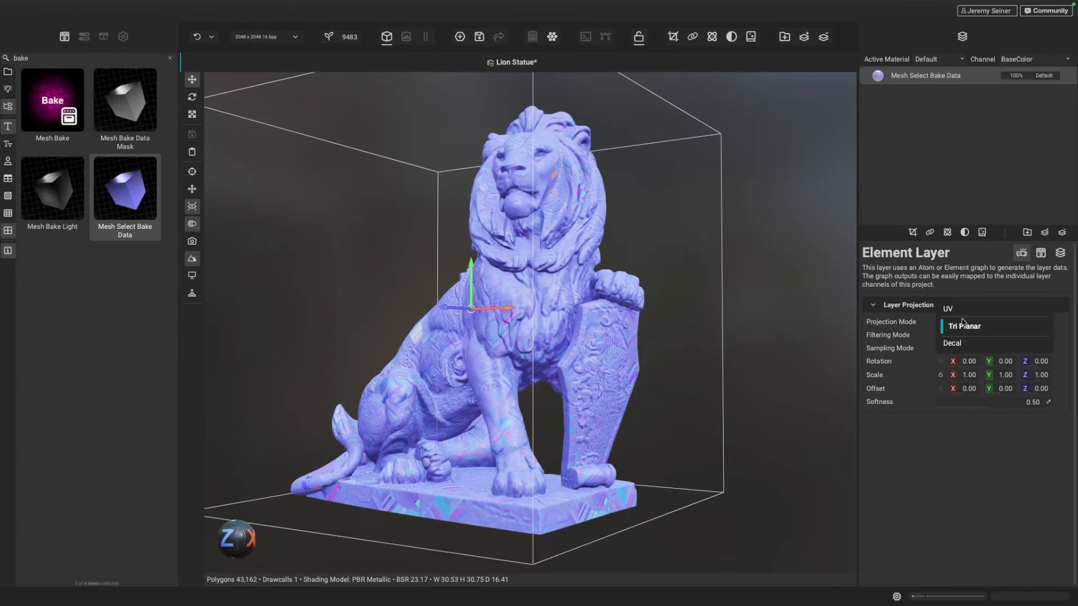
{"action": "left_click", "coordinate": [948, 308]}
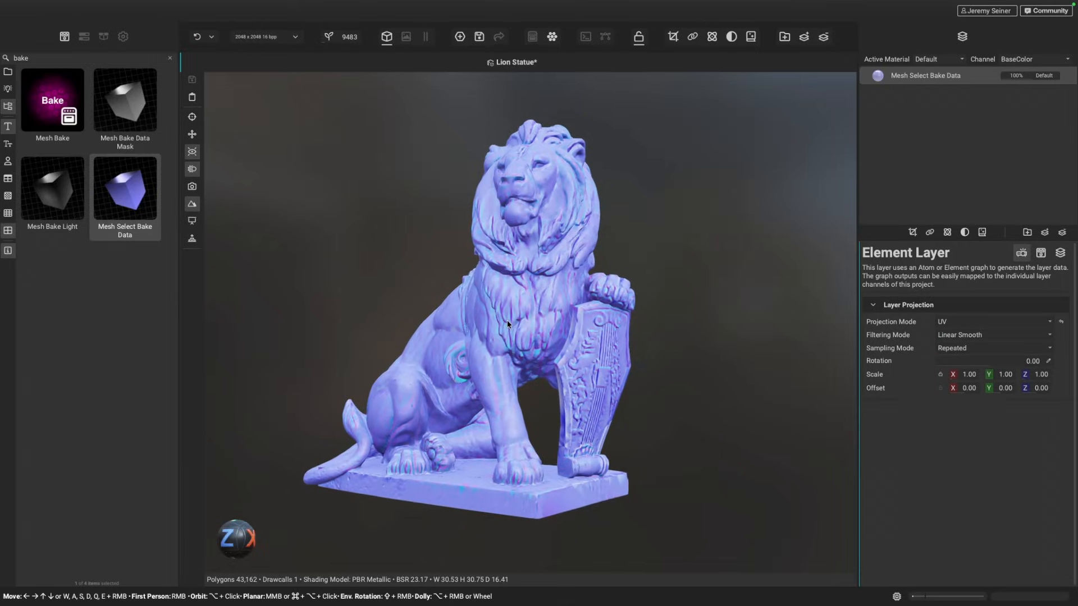
{"action": "mouse_move", "coordinate": [503, 295]}
{"action": "left_mouse_down", "text": "alt"}
{"action": "mouse_move", "coordinate": [523, 304]}
{"action": "mouse_move", "coordinate": [487, 306]}
{"action": "mouse_move", "coordinate": [506, 297]}
{"action": "left_mouse_up", "text": "alt"}
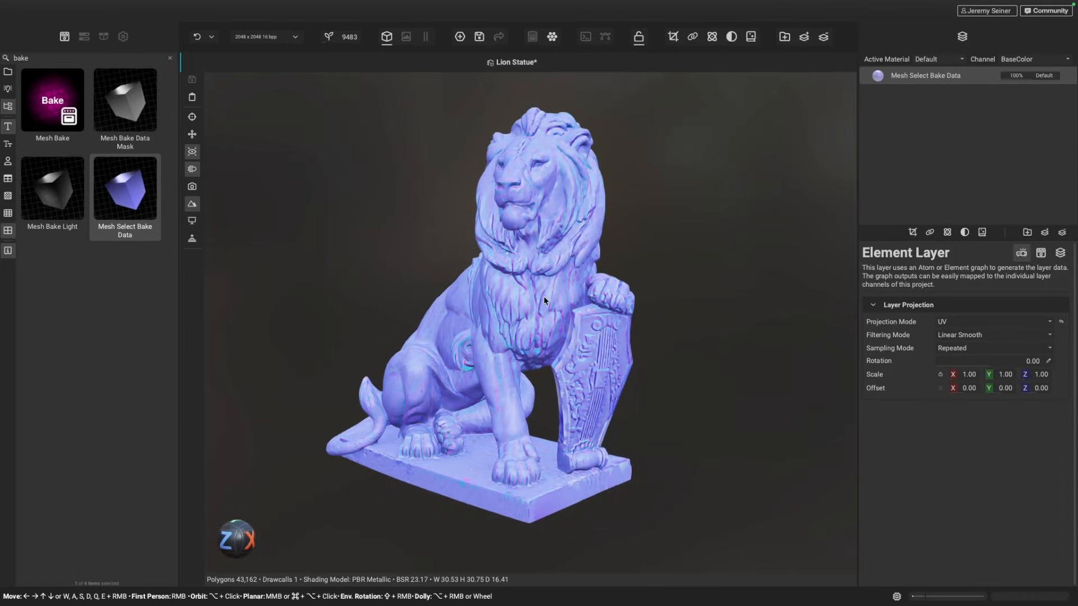
- Solo the Base Color channel in the viewport and inspect the tangent normal bake on the lion
{"action": "key", "text": "c"}
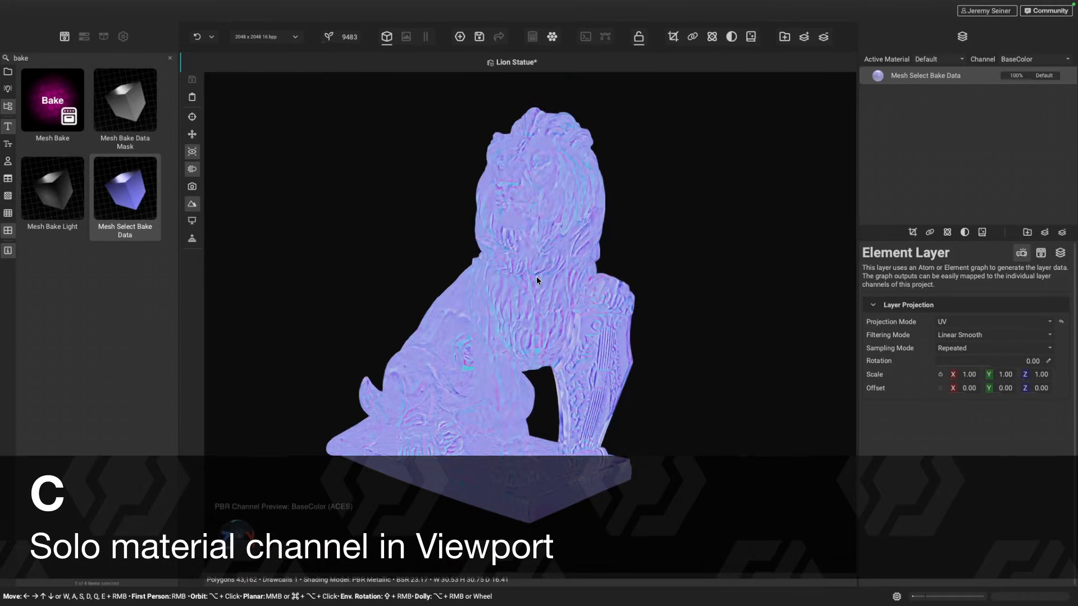
{"action": "left_click", "coordinate": [122, 36]}
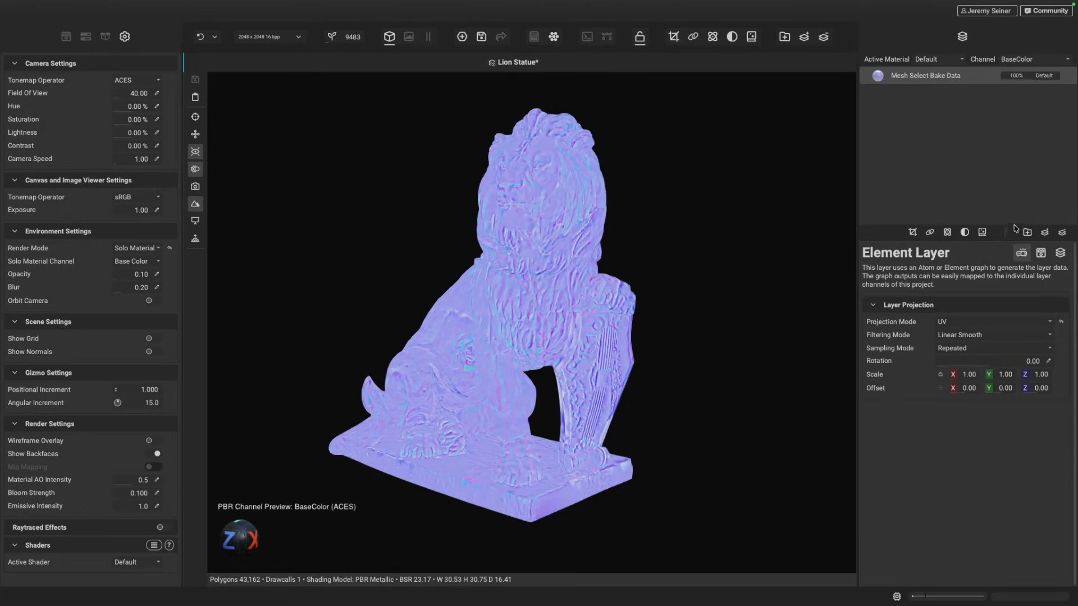
{"action": "left_click", "coordinate": [1040, 253]}
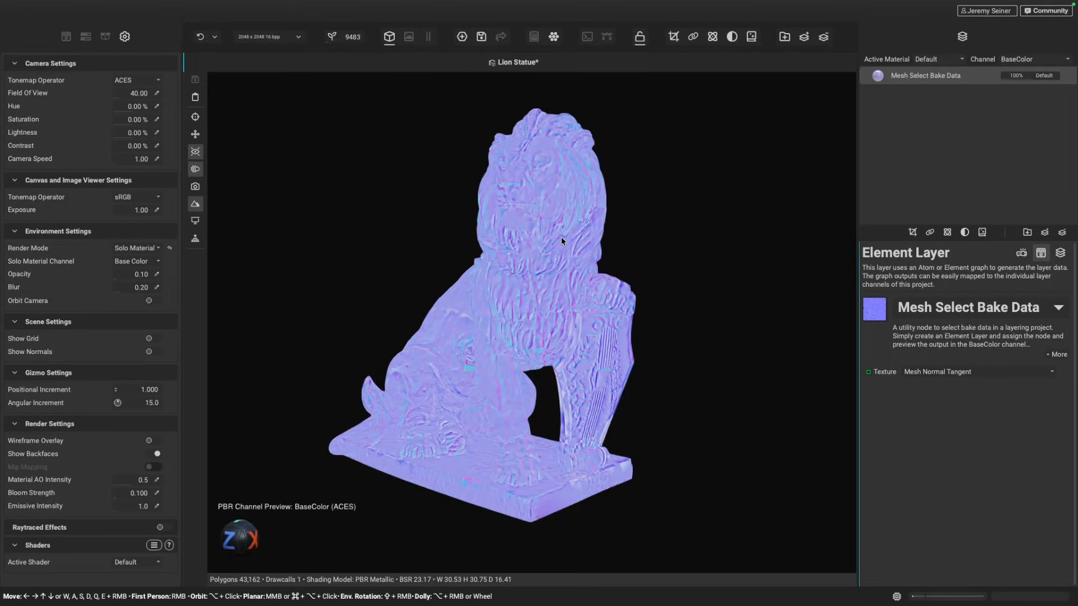
{"action": "scroll", "coordinate": [524, 299], "scroll_direction": "up", "scroll_amount": 3}
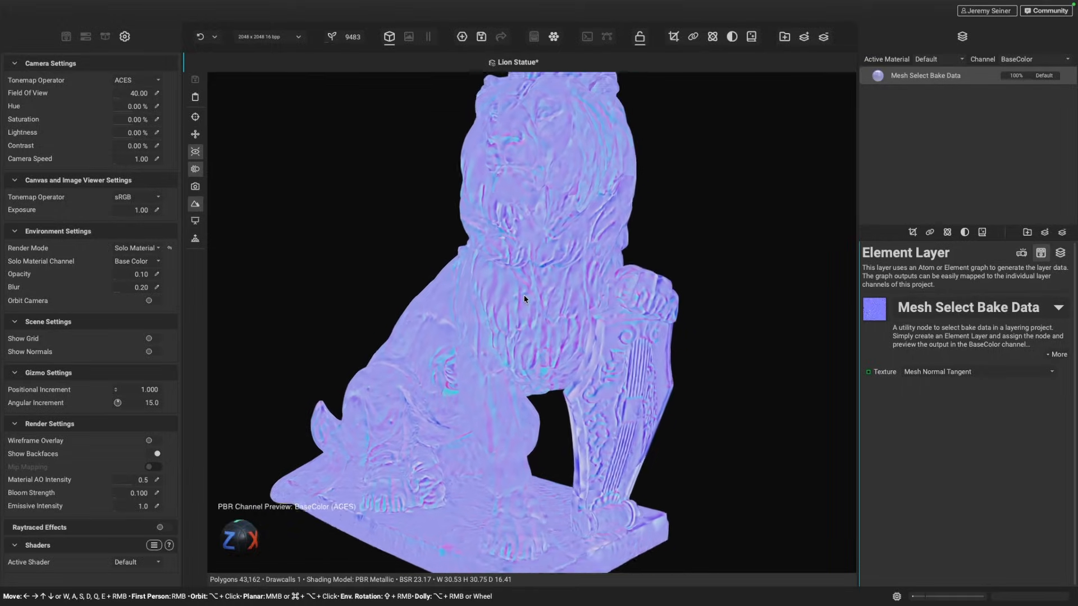
{"action": "scroll", "coordinate": [523, 298], "scroll_direction": "down", "scroll_amount": 2}
{"action": "left_click_drag", "start_coordinate": [524, 298], "coordinate": [498, 302], "text": "alt"}
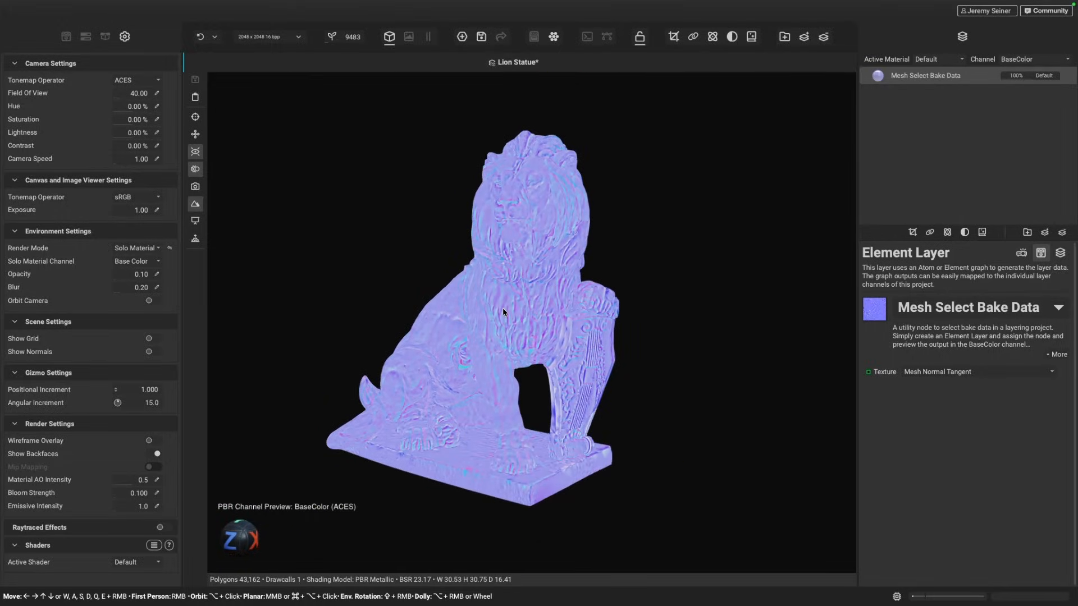
{"action": "left_click", "coordinate": [85, 37]}
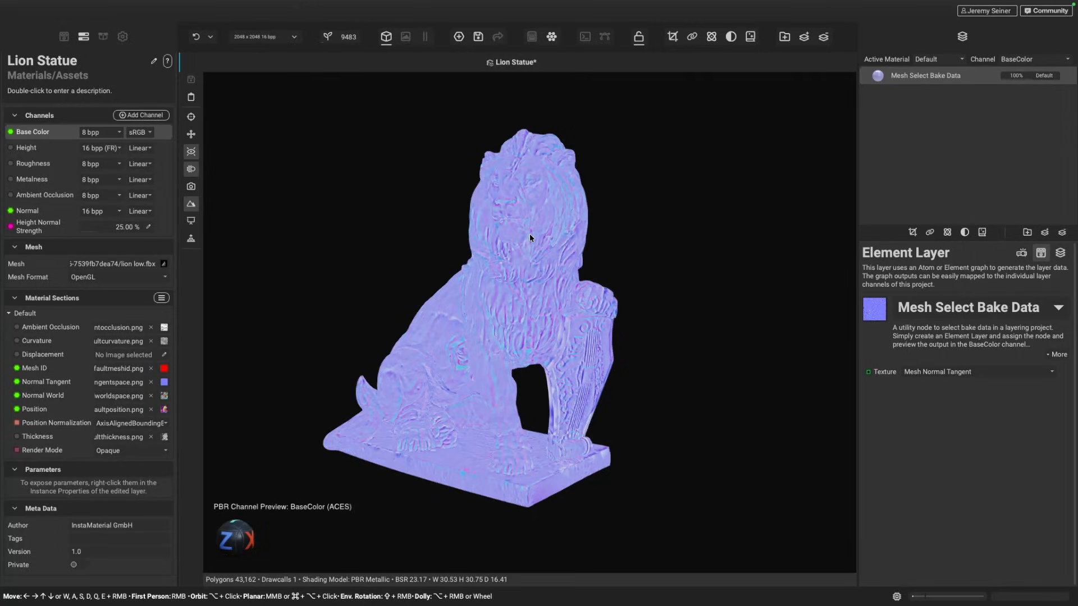
- View the Mesh Select Bake Data layer's output for the current channel as a 2D image beside the lion
{"action": "right_click", "coordinate": [924, 76]}
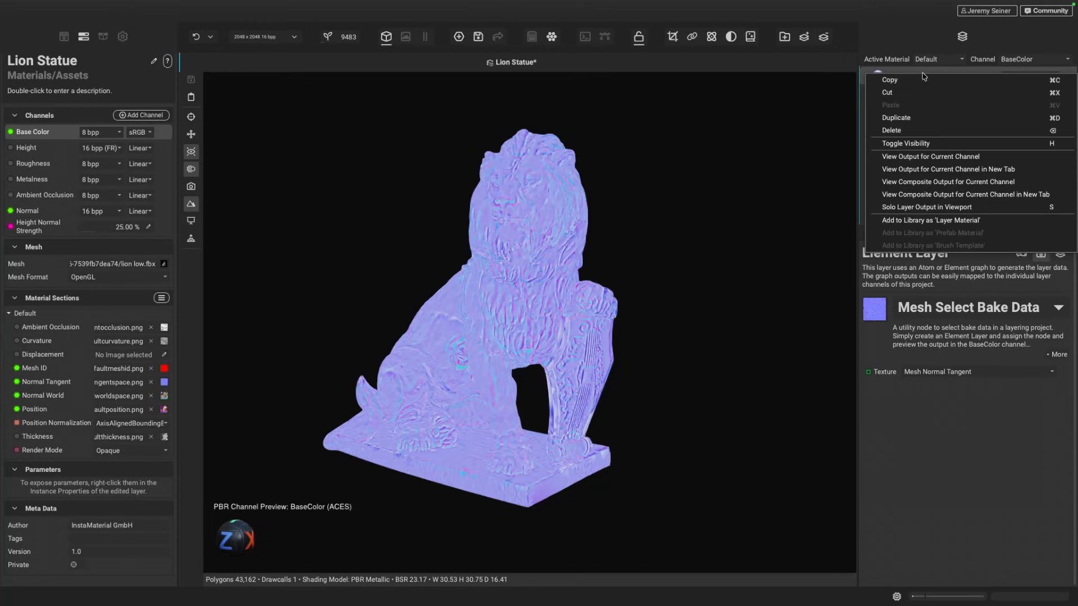
{"action": "left_click", "coordinate": [956, 158]}
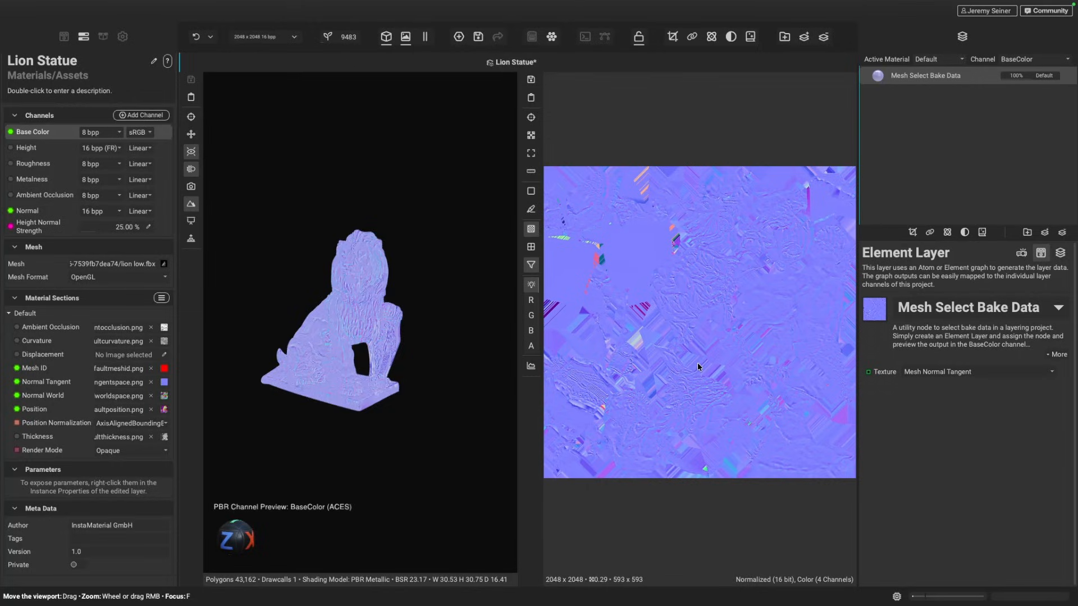
{"action": "left_click", "coordinate": [407, 37]}
{"action": "left_click", "coordinate": [408, 38]}
- Set the bake data layer's texture to Mesh Position and examine the position map on the lion
{"action": "left_click", "coordinate": [953, 373]}
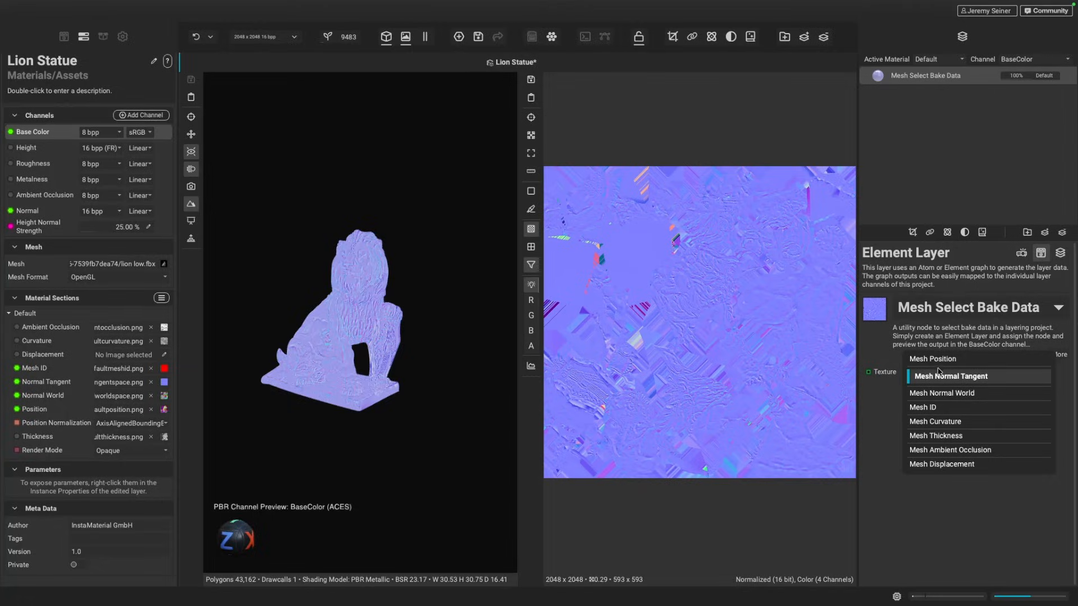
{"action": "left_click", "coordinate": [934, 362]}
{"action": "left_click", "coordinate": [943, 373]}
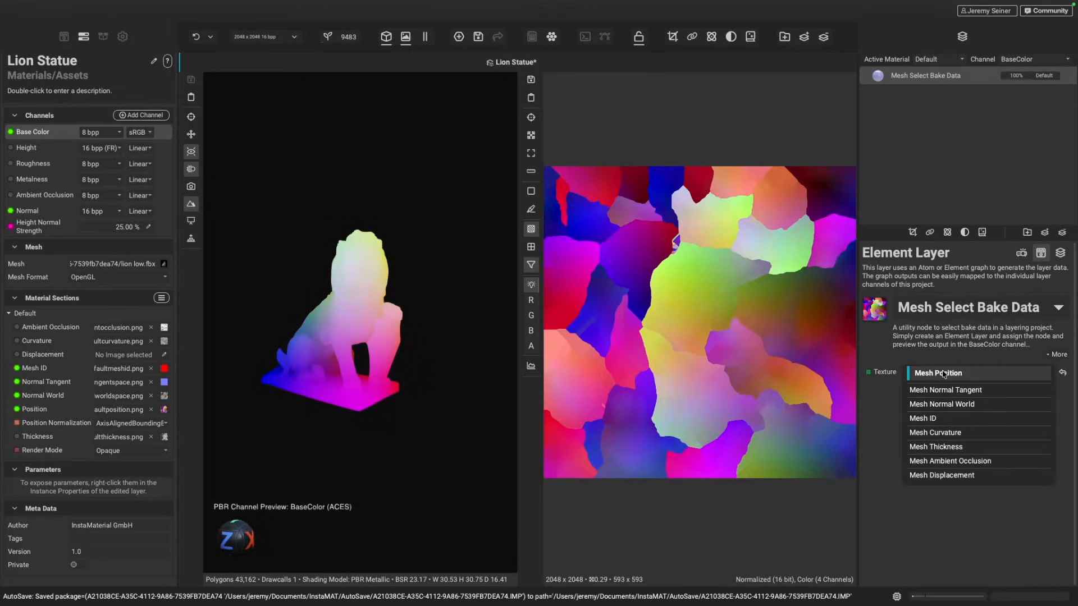
{"action": "left_click", "coordinate": [358, 331]}
{"action": "scroll", "coordinate": [358, 331], "scroll_direction": "up", "scroll_amount": 5}
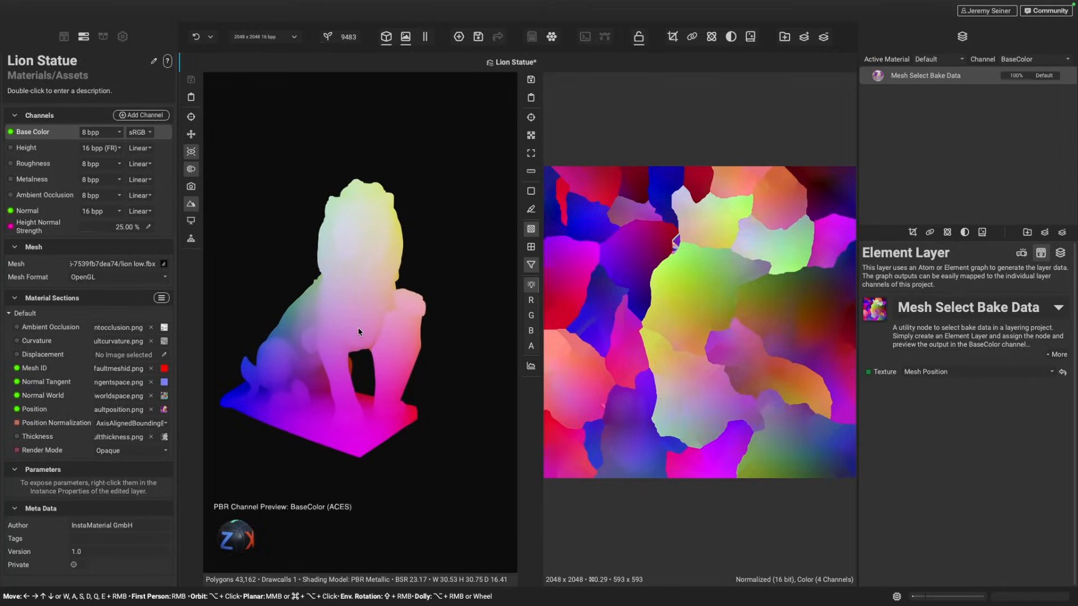
{"action": "left_click_drag", "start_coordinate": [357, 342], "coordinate": [360, 335], "text": "alt"}
{"action": "middle_click_drag", "start_coordinate": [360, 335], "coordinate": [372, 347]}
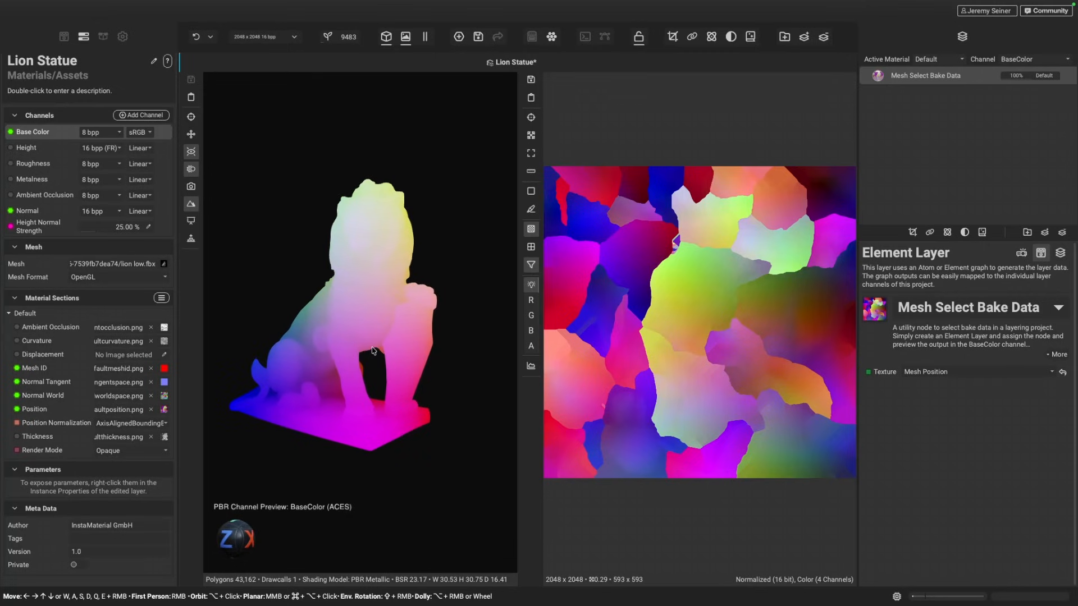
- Preview the Mesh Curvature and Mesh Thickness bakes on the lion through the bake data layer's texture setting
{"action": "left_click", "coordinate": [958, 371]}
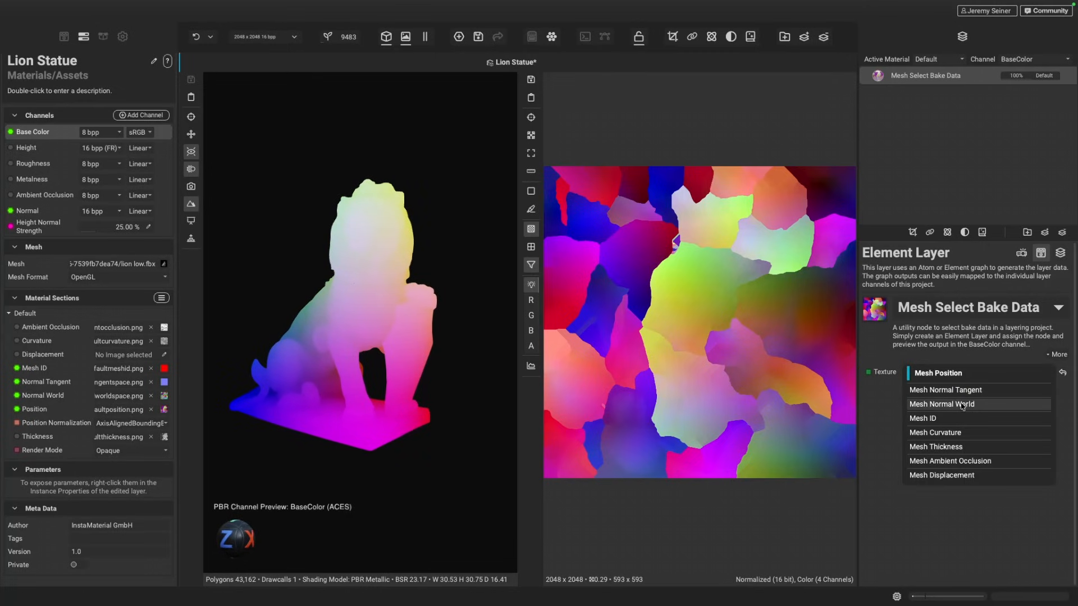
{"action": "left_click", "coordinate": [948, 433]}
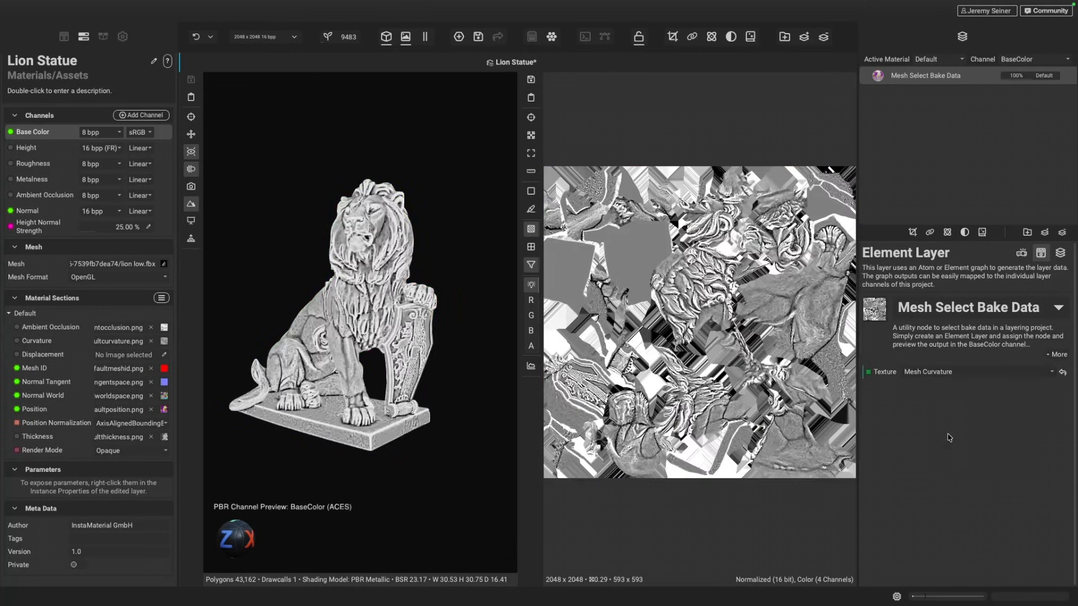
{"action": "left_click", "coordinate": [978, 372]}
{"action": "left_click", "coordinate": [979, 396]}
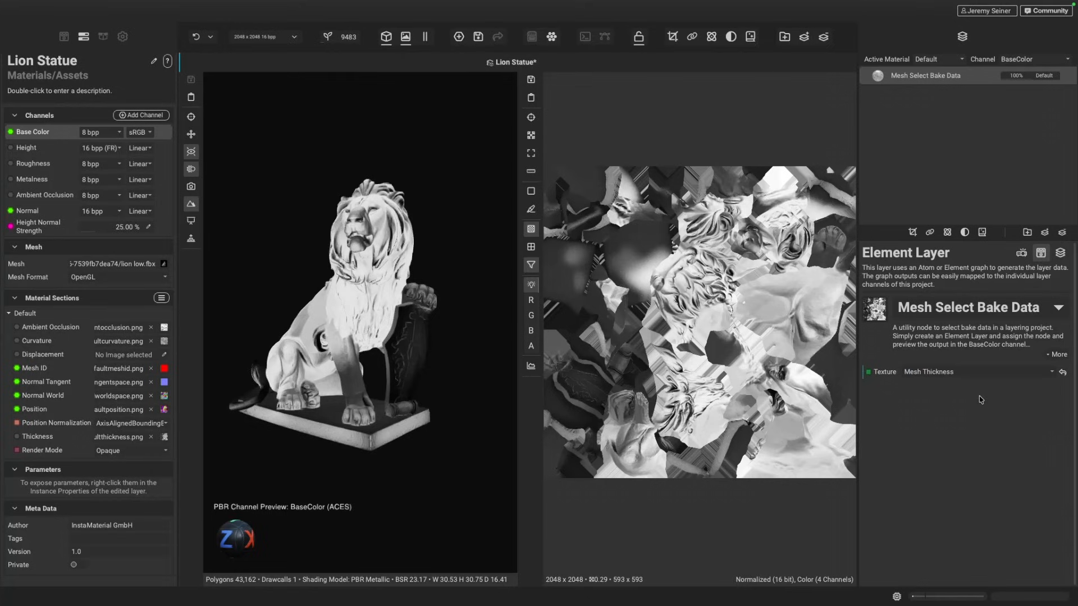
- Set the bake data layer's texture to Mesh Ambient Occlusion and inspect the occlusion around the lion's body and paws
{"action": "left_click", "coordinate": [948, 372]}
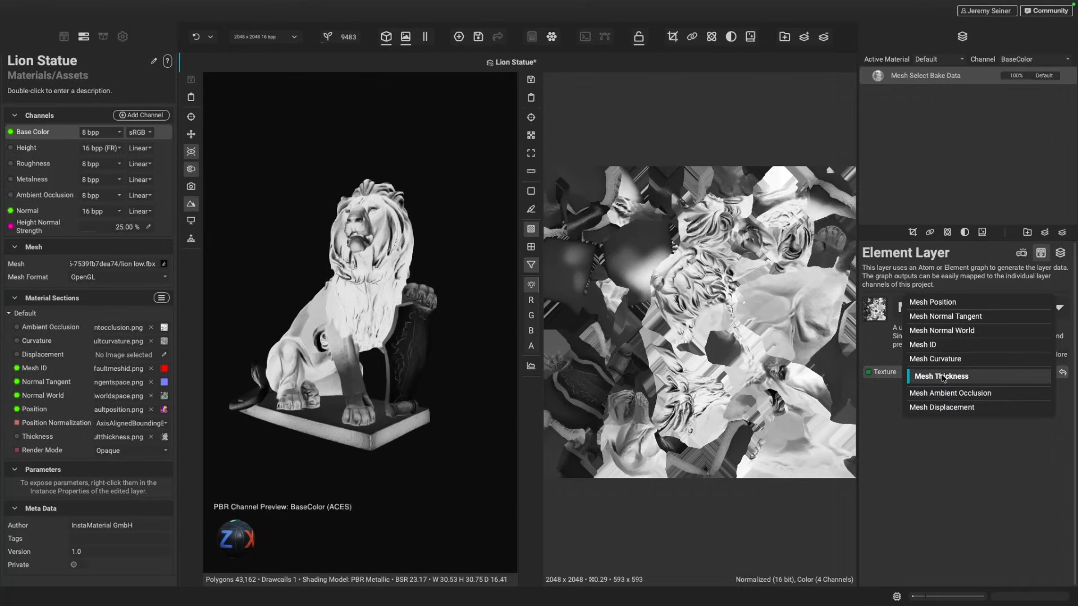
{"action": "left_click", "coordinate": [966, 396]}
{"action": "scroll", "coordinate": [369, 298], "scroll_direction": "up", "scroll_amount": 5}
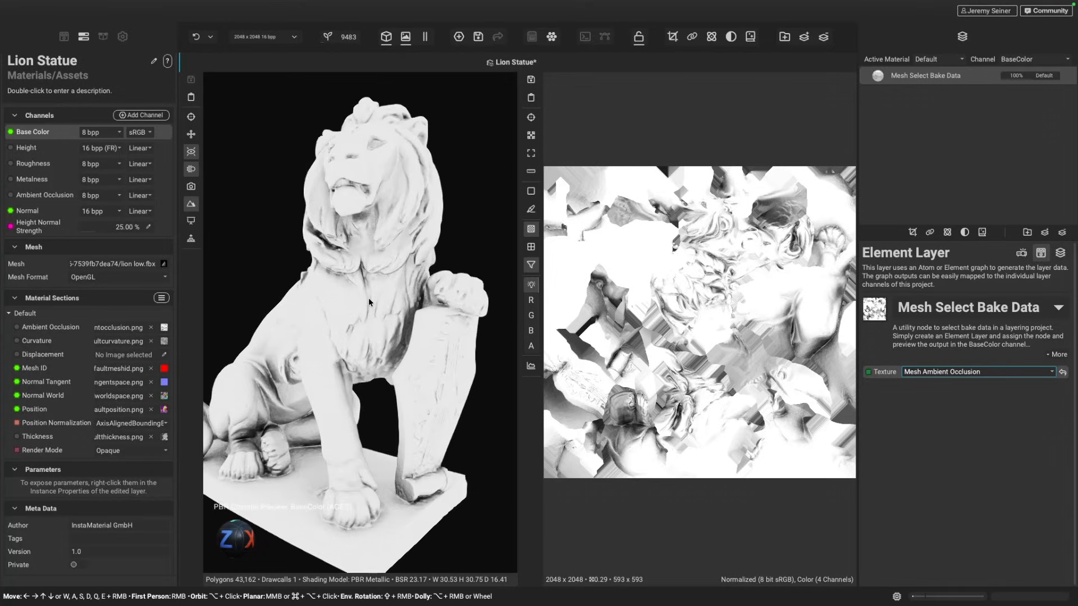
{"action": "left_click_drag", "start_coordinate": [325, 336], "coordinate": [347, 312], "text": "alt"}
{"action": "scroll", "coordinate": [380, 406], "scroll_direction": "up", "scroll_amount": 4}
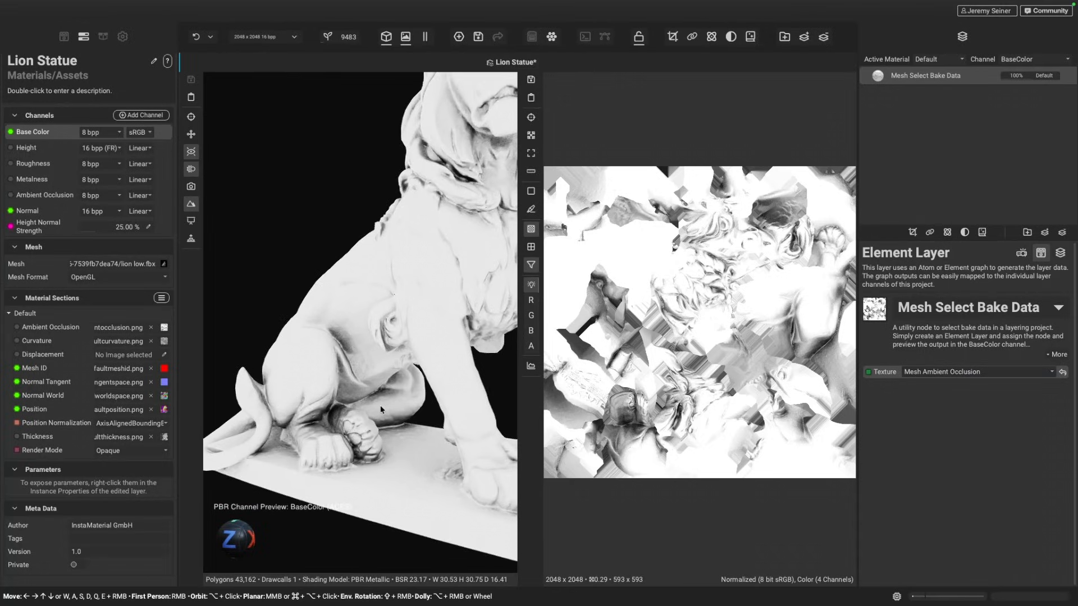
{"action": "scroll", "coordinate": [380, 410], "scroll_direction": "down", "scroll_amount": 5}
{"action": "left_click_drag", "start_coordinate": [381, 398], "coordinate": [384, 368], "text": "alt"}
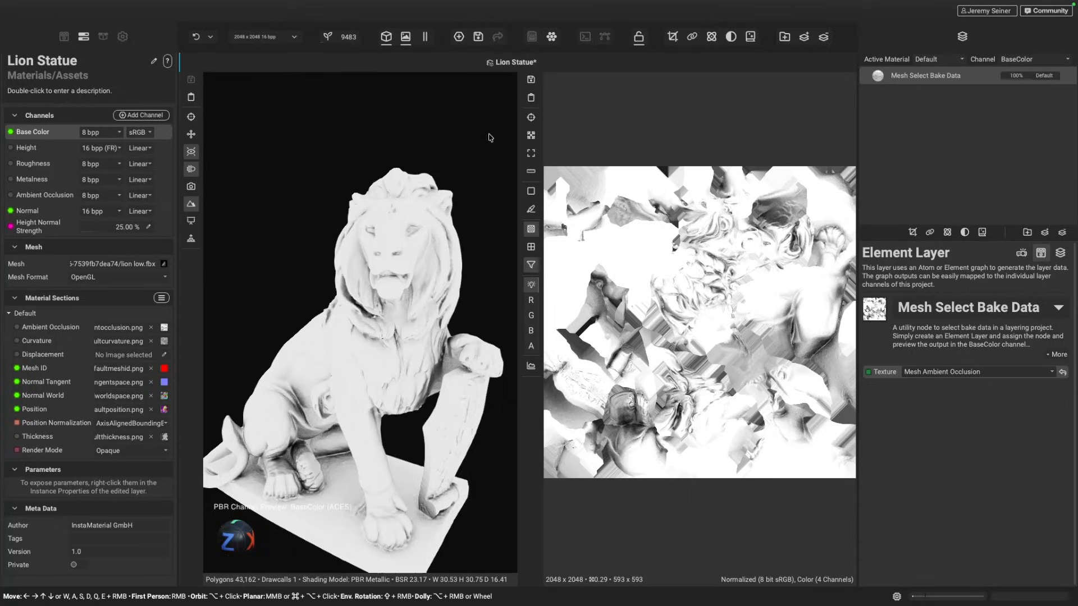
- Hide the 2D image view and switch the enlarged 3D viewport to PBR material mode
{"action": "left_click", "coordinate": [405, 38]}
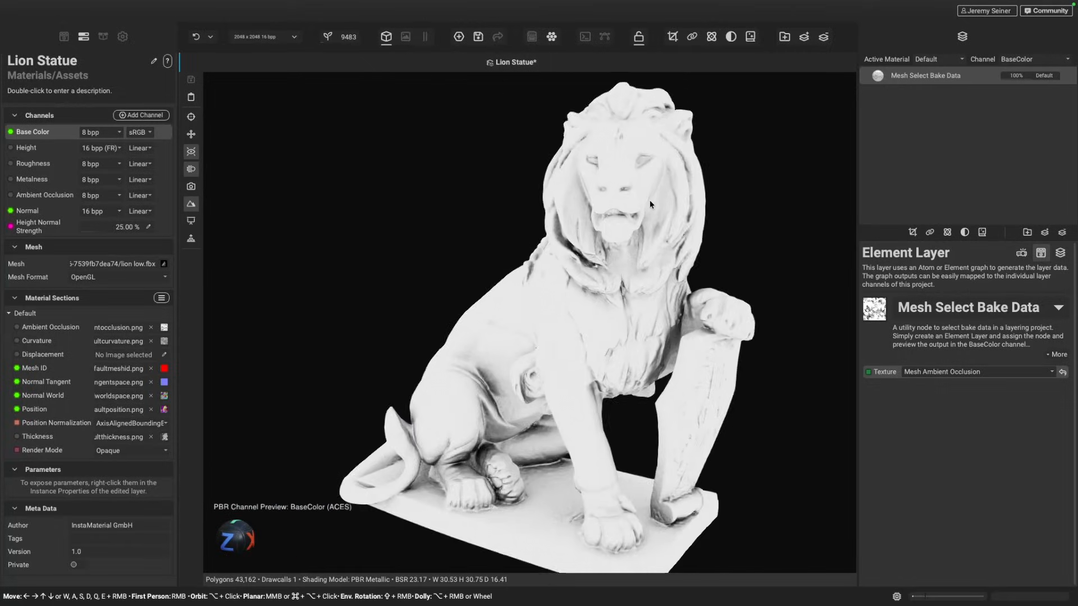
{"action": "middle_click_drag", "start_coordinate": [610, 285], "coordinate": [579, 286]}
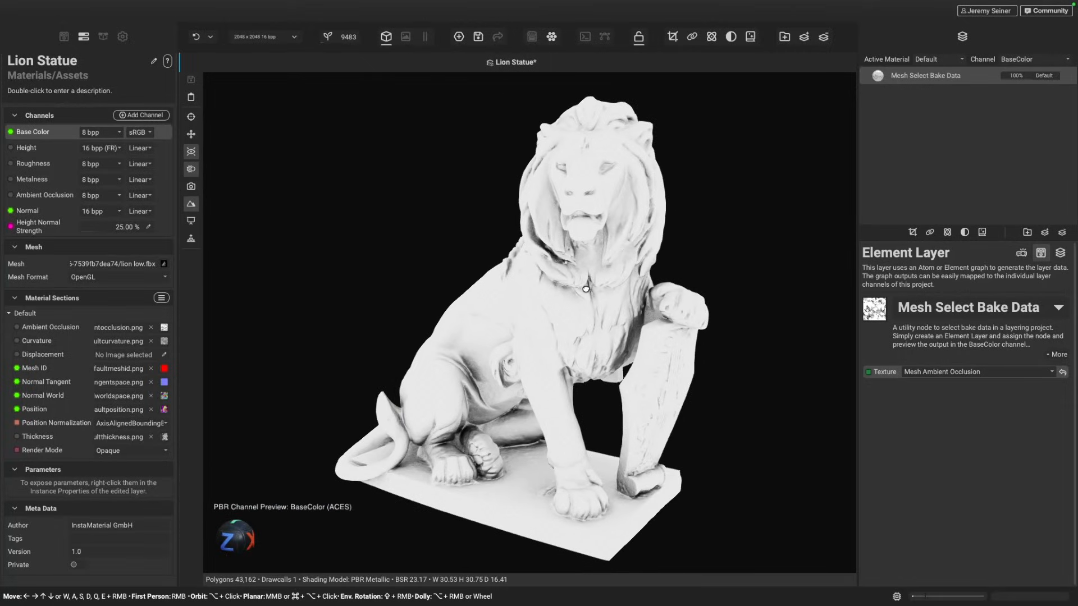
{"action": "key", "text": "m"}
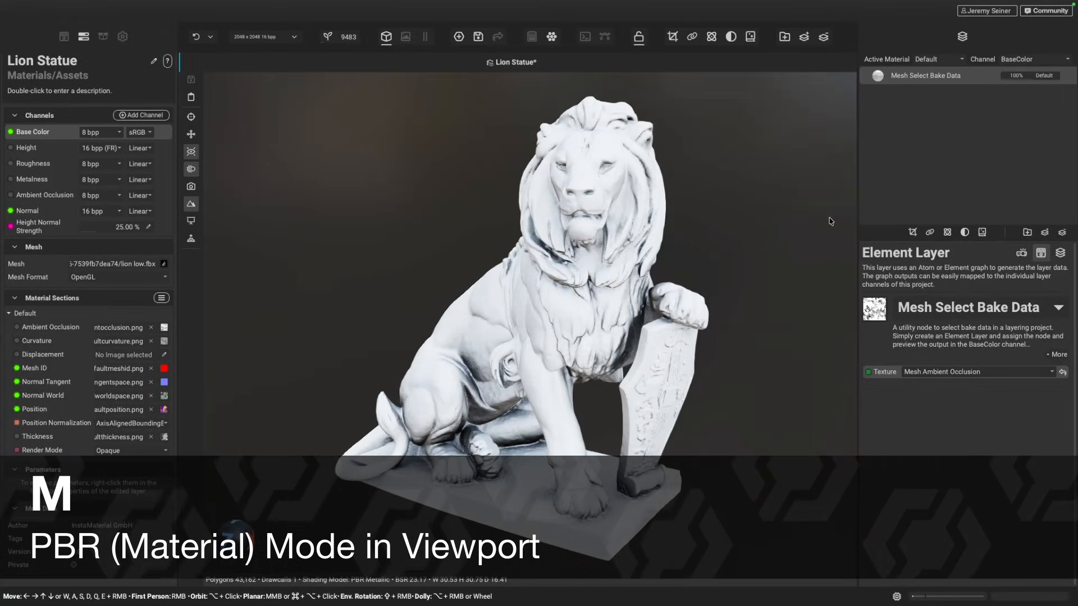
- Replace the Mesh Select Bake Data layer with the Old Statue with Moss layer material from the LayerMaterials library's Materials category
{"action": "key", "text": "Delete"}
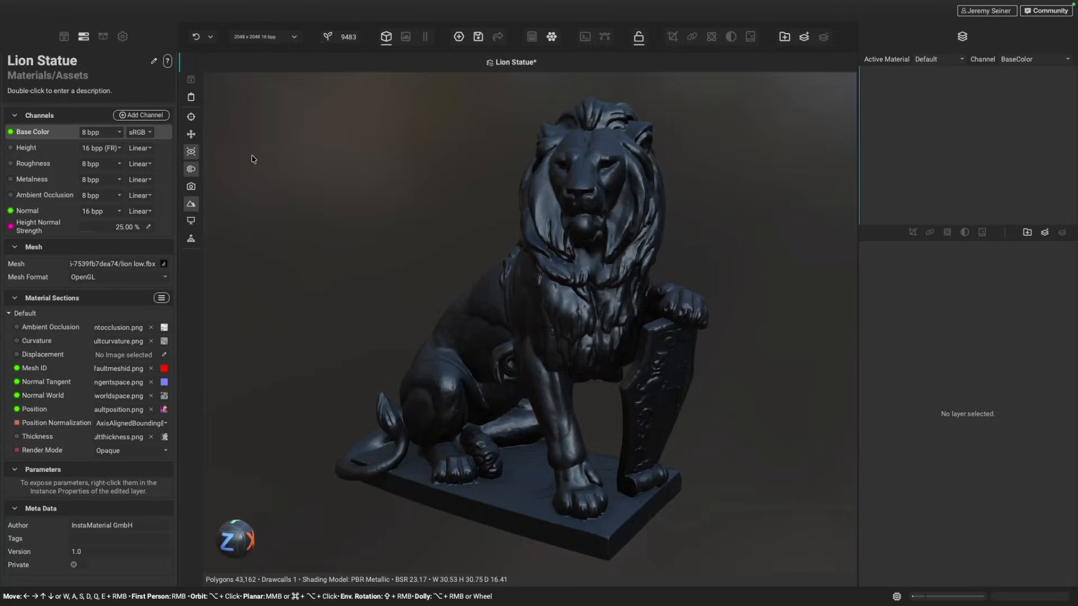
{"action": "left_click", "coordinate": [64, 36]}
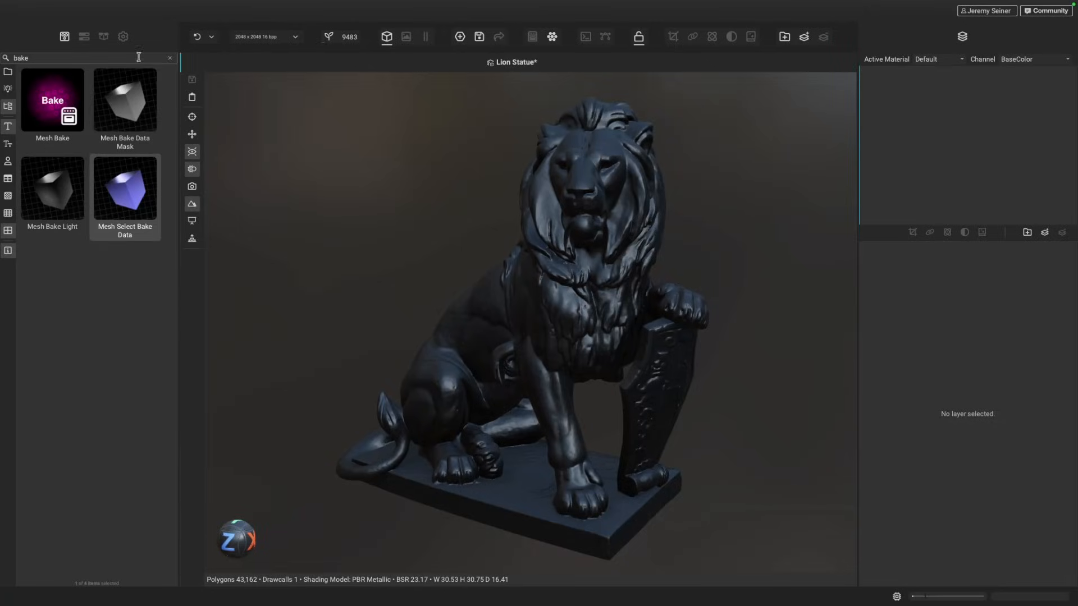
{"action": "left_click", "coordinate": [170, 58]}
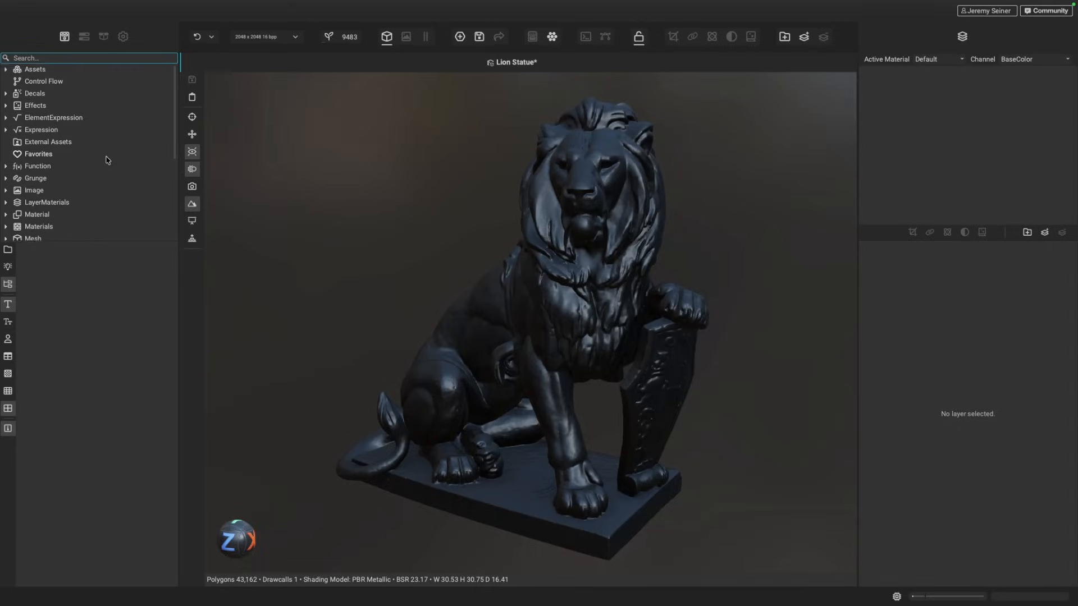
{"action": "scroll", "coordinate": [84, 157], "scroll_direction": "down", "scroll_amount": 2}
{"action": "left_click", "coordinate": [12, 171]}
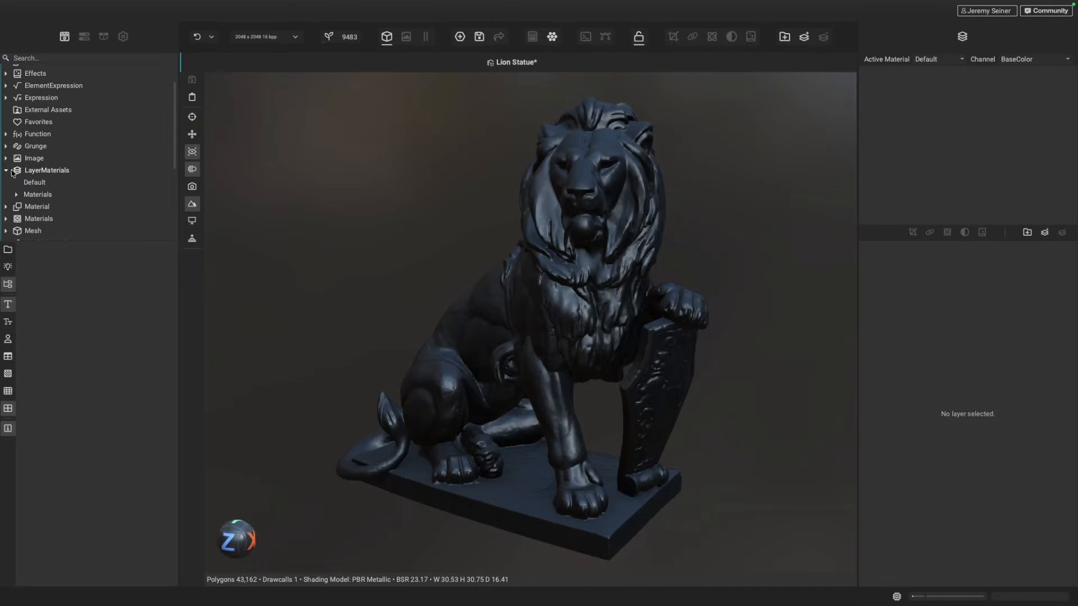
{"action": "left_click", "coordinate": [17, 195]}
{"action": "left_click", "coordinate": [32, 197]}
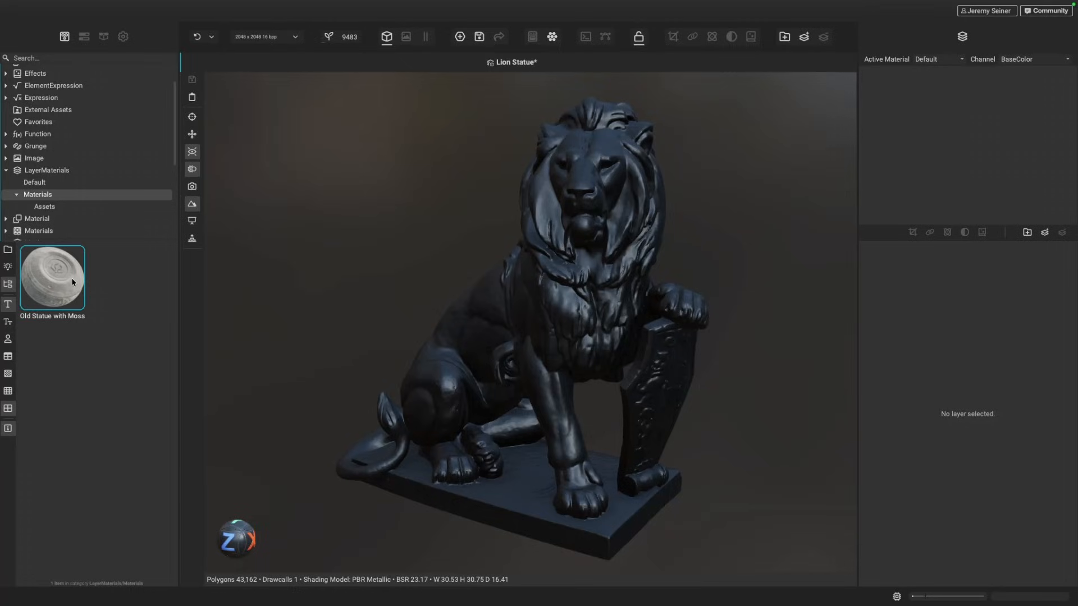
{"action": "left_click_drag", "start_coordinate": [85, 298], "coordinate": [945, 132]}
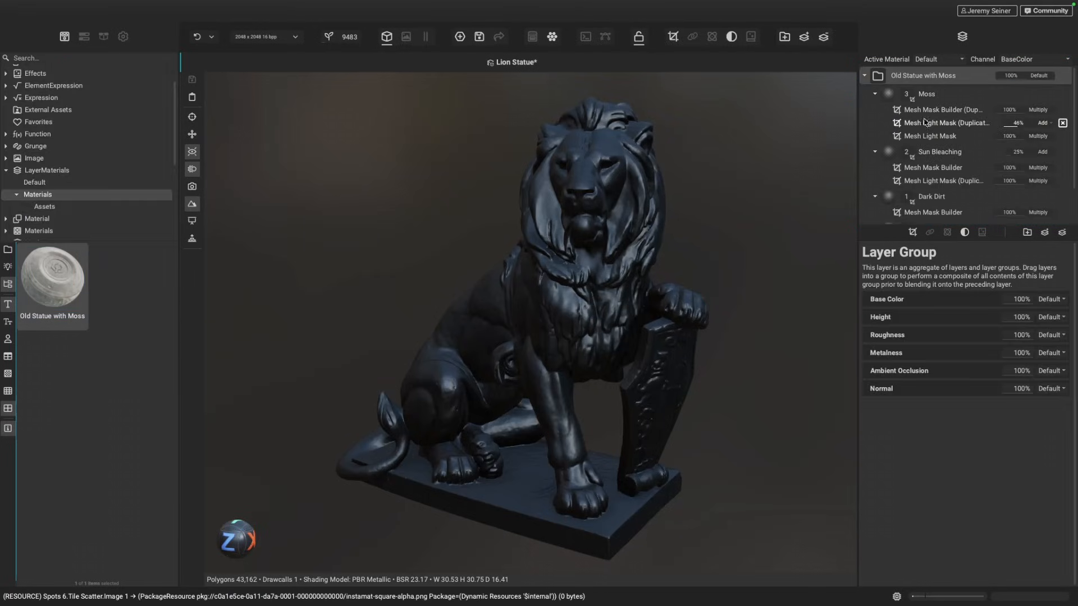
{"action": "scroll", "coordinate": [920, 135], "scroll_direction": "down", "scroll_amount": 2}
{"action": "scroll", "coordinate": [905, 133], "scroll_direction": "up", "scroll_amount": 2}
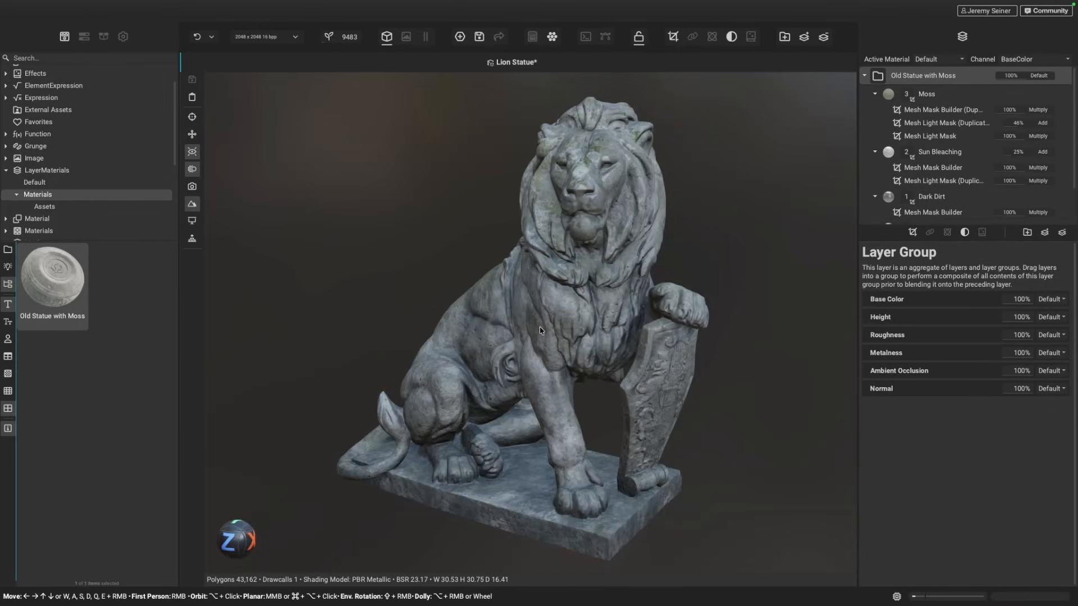
- Examine the stone material up close on the lion's chest, shield, legs and base
{"action": "mouse_move", "coordinate": [536, 336]}
{"action": "left_mouse_down", "text": "alt"}
{"action": "mouse_move", "coordinate": [549, 353]}
{"action": "mouse_move", "coordinate": [587, 354]}
{"action": "mouse_move", "coordinate": [495, 365]}
{"action": "mouse_move", "coordinate": [550, 365]}
{"action": "mouse_move", "coordinate": [530, 352]}
{"action": "left_mouse_up", "text": "alt"}
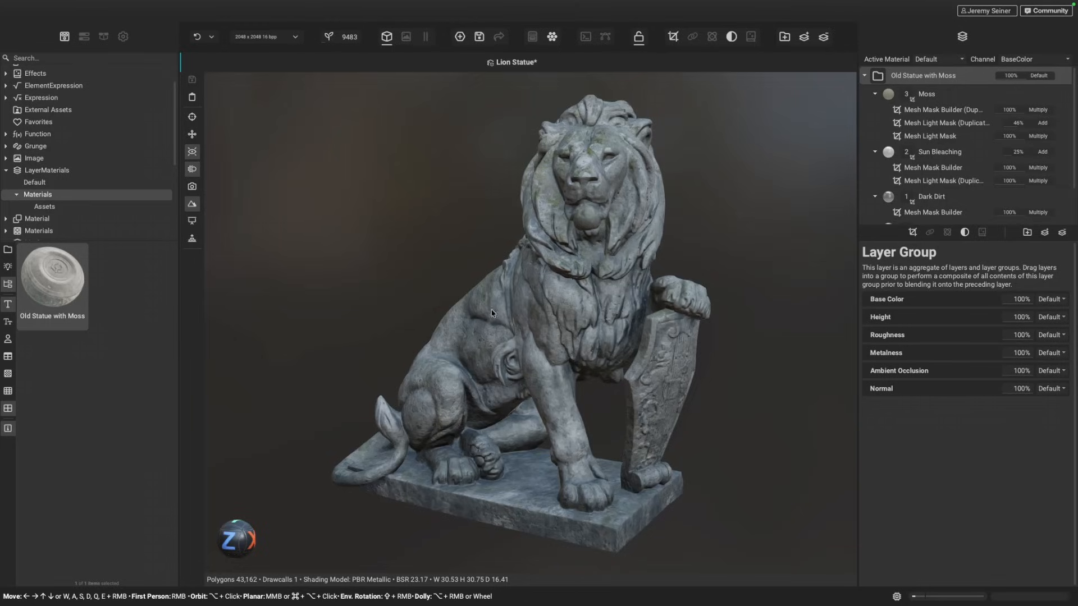
{"action": "scroll", "coordinate": [596, 317], "scroll_direction": "up", "scroll_amount": 5}
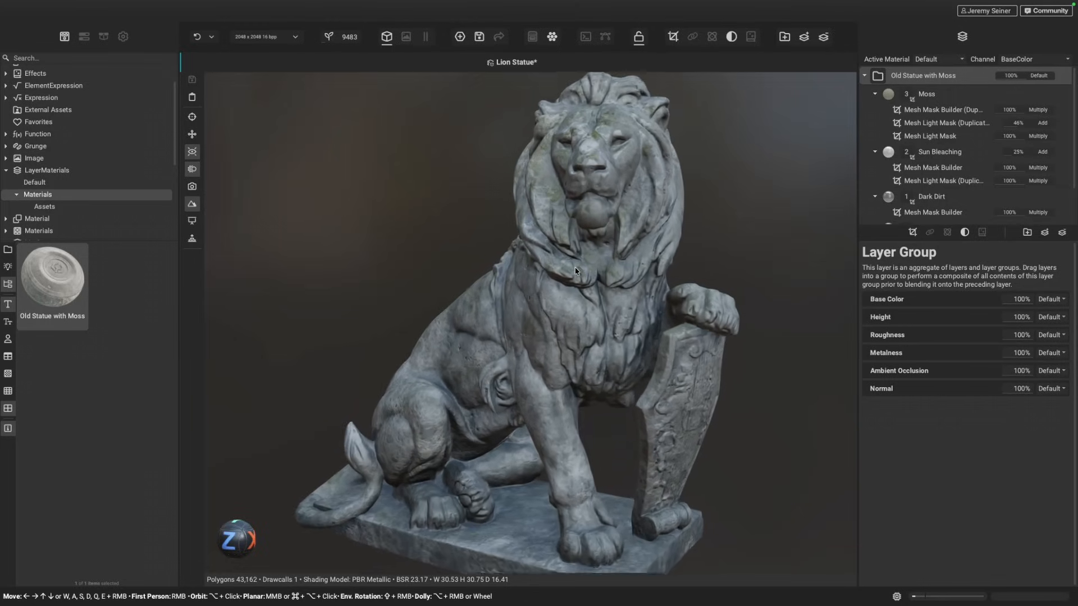
{"action": "scroll", "coordinate": [590, 309], "scroll_direction": "up", "scroll_amount": 5}
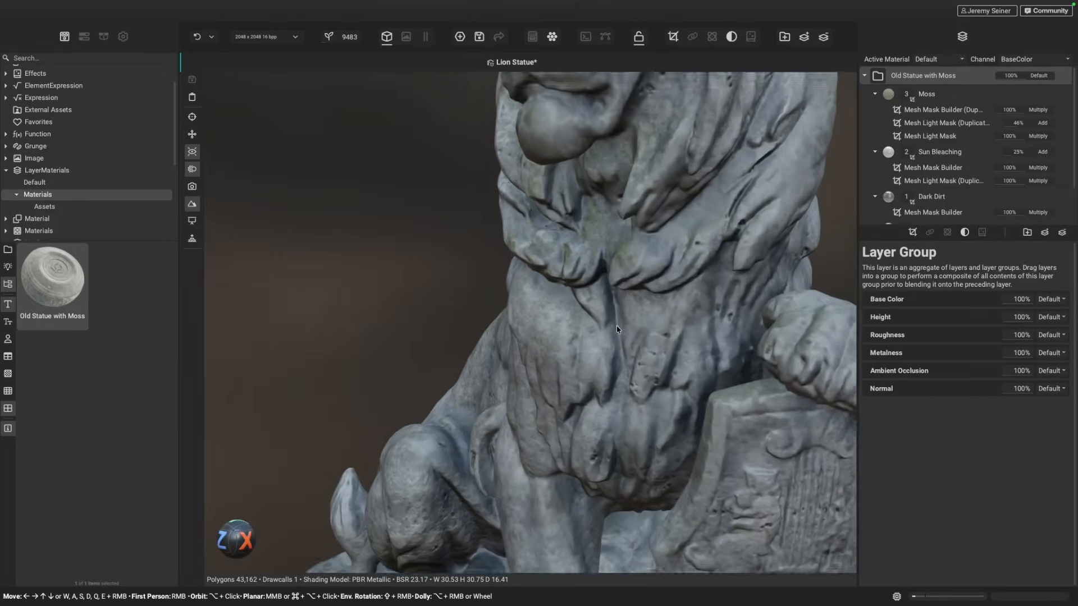
{"action": "scroll", "coordinate": [604, 380], "scroll_direction": "down", "scroll_amount": 6}
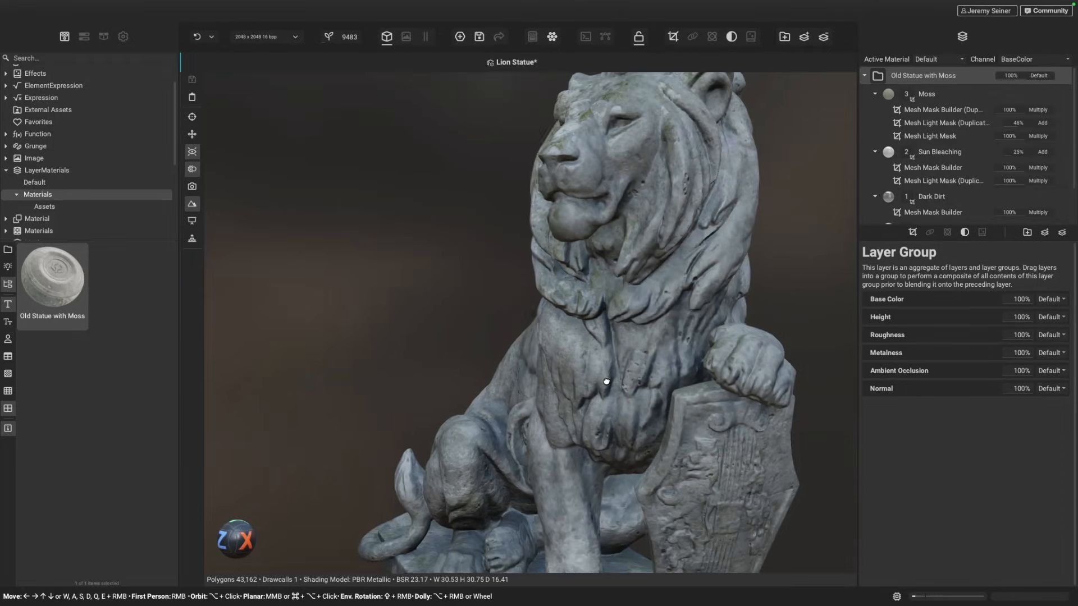
{"action": "mouse_move", "coordinate": [605, 380]}
{"action": "left_mouse_down", "text": "alt"}
{"action": "mouse_move", "coordinate": [575, 384]}
{"action": "mouse_move", "coordinate": [601, 386]}
{"action": "left_mouse_up", "text": "alt"}
{"action": "middle_click_drag", "start_coordinate": [601, 386], "coordinate": [596, 332]}
{"action": "left_click_drag", "start_coordinate": [583, 393], "coordinate": [566, 407], "text": "alt"}
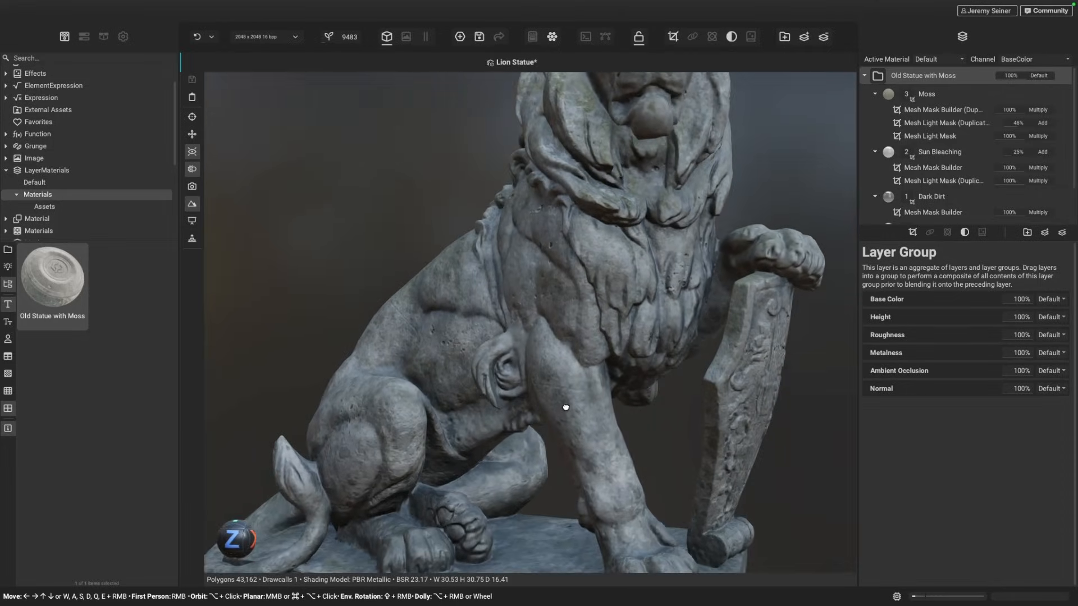
{"action": "middle_click_drag", "start_coordinate": [565, 407], "coordinate": [546, 283]}
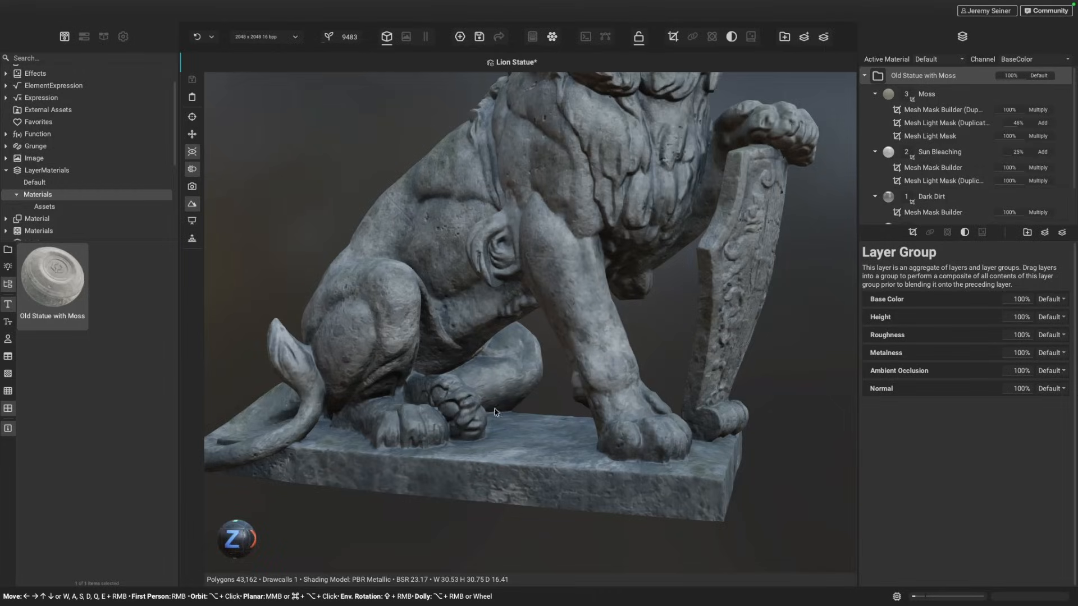
{"action": "scroll", "coordinate": [483, 472], "scroll_direction": "down", "scroll_amount": 5}
{"action": "middle_click_drag", "start_coordinate": [483, 381], "coordinate": [477, 405]}
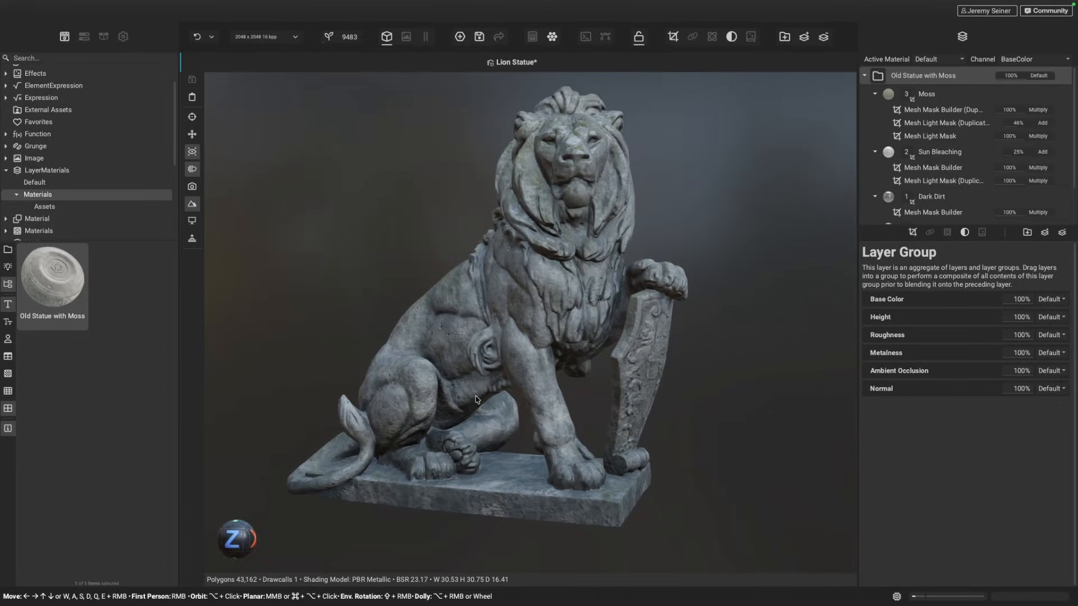
- Examine the moss and weathering on the lion's head, mane and back from above
{"action": "left_click_drag", "start_coordinate": [477, 405], "coordinate": [475, 420], "text": "alt"}
{"action": "middle_click_drag", "start_coordinate": [476, 419], "coordinate": [473, 462]}
{"action": "scroll", "coordinate": [559, 230], "scroll_direction": "up", "scroll_amount": 3}
{"action": "left_click_drag", "start_coordinate": [558, 230], "coordinate": [586, 233], "text": "alt"}
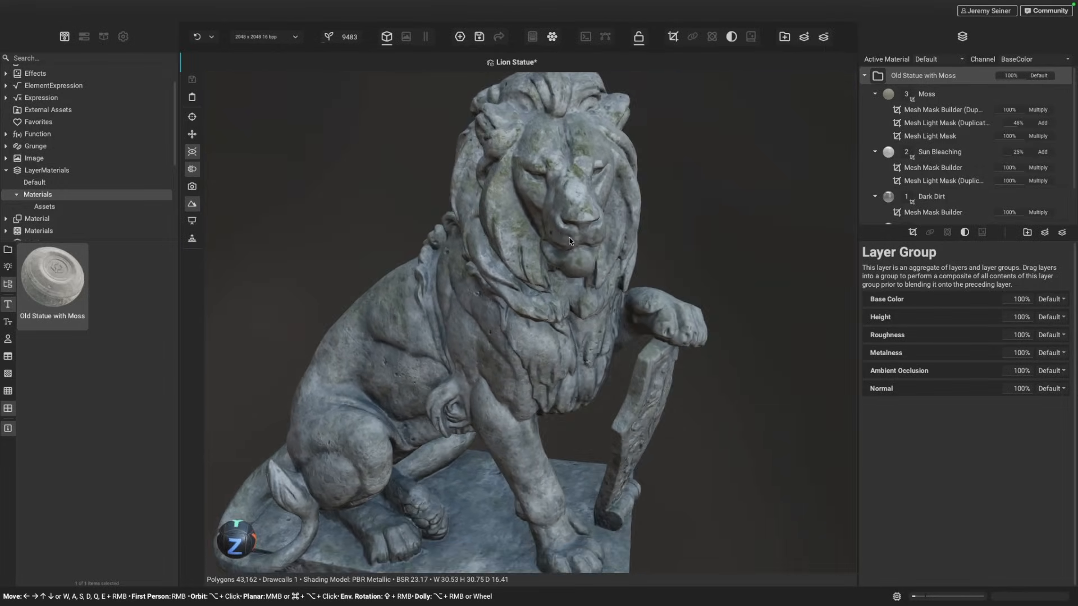
{"action": "middle_click_drag", "start_coordinate": [586, 234], "coordinate": [586, 272]}
{"action": "left_click_drag", "start_coordinate": [586, 272], "coordinate": [617, 272], "text": "alt"}
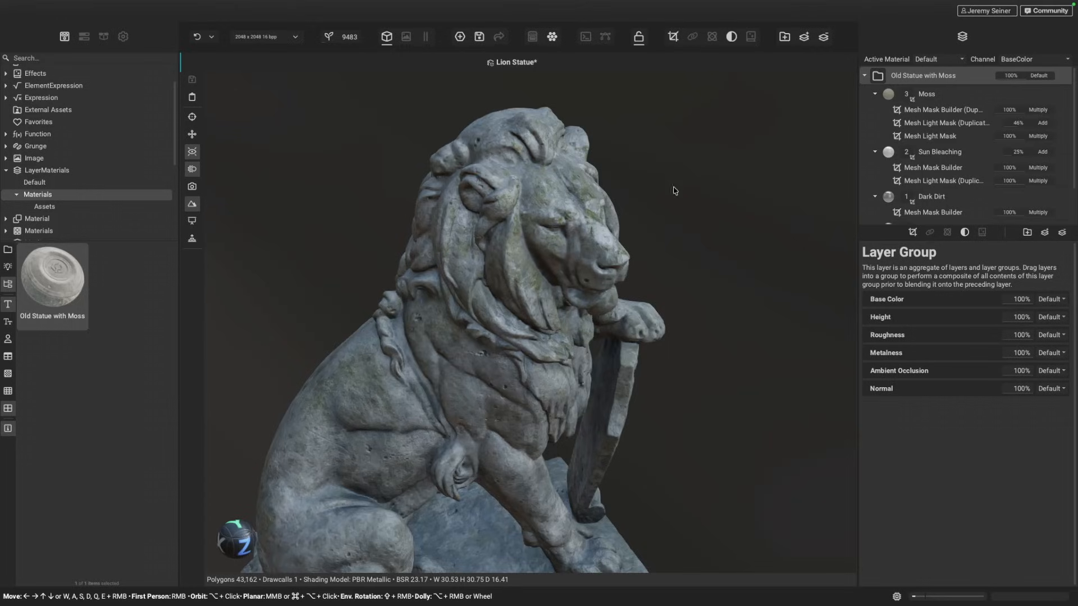
- Frame the whole statue and turn on ray-traced rendering in the 3D viewport
{"action": "left_click_drag", "start_coordinate": [523, 292], "coordinate": [507, 256], "text": "alt"}
{"action": "scroll", "coordinate": [532, 244], "scroll_direction": "down", "scroll_amount": 4}
{"action": "left_click", "coordinate": [192, 239]}
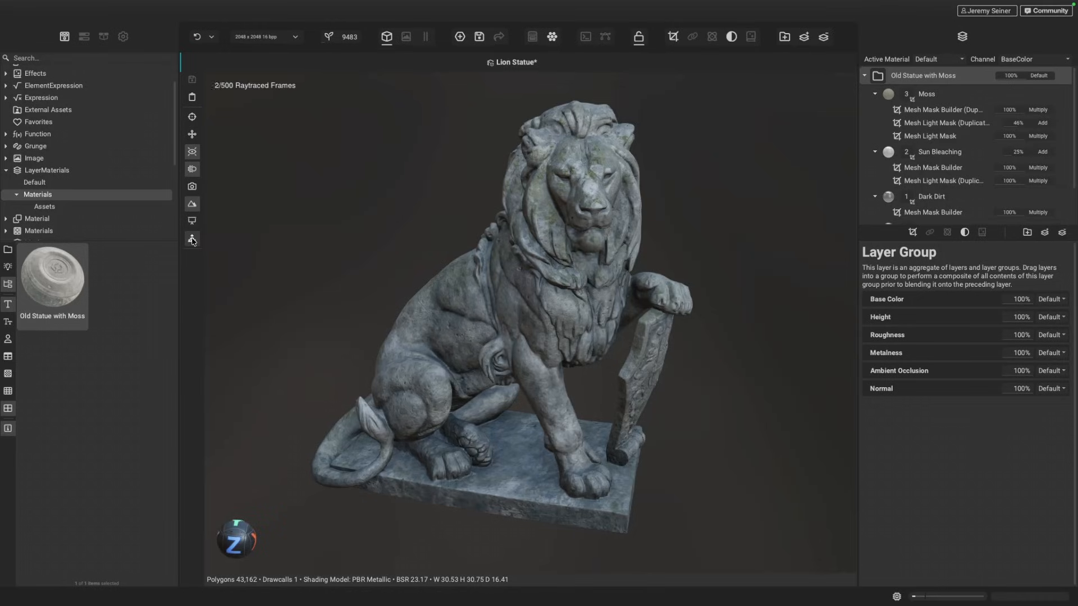
{"action": "left_click_drag", "start_coordinate": [353, 322], "coordinate": [354, 302], "text": "alt"}
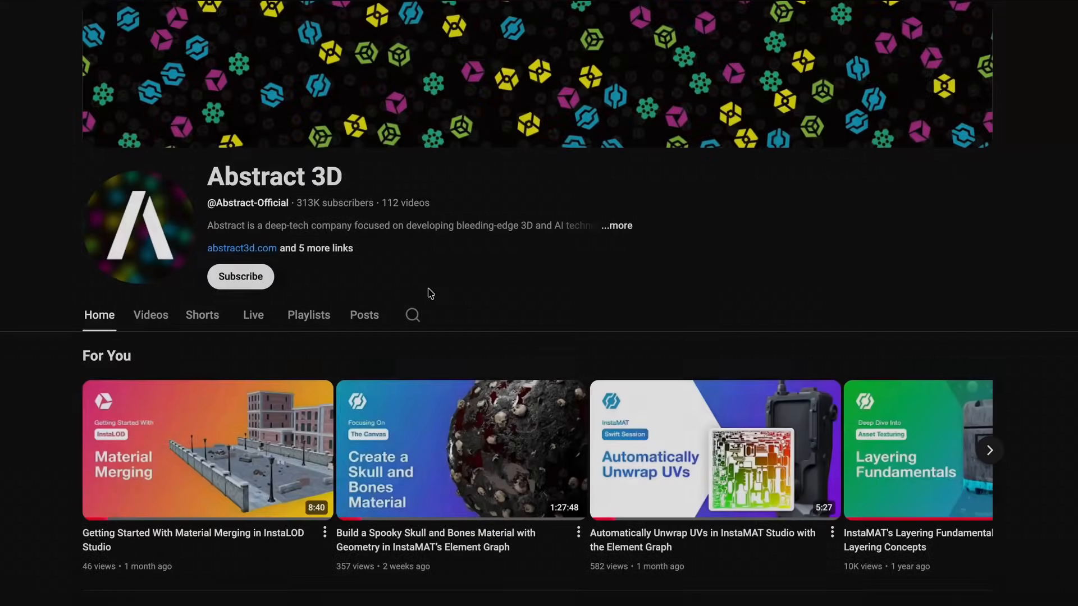
- Switch to YouTube, subscribe to the Abstract 3D channel and choose a notification option for the subscription
{"action": "left_click", "coordinate": [255, 279]}
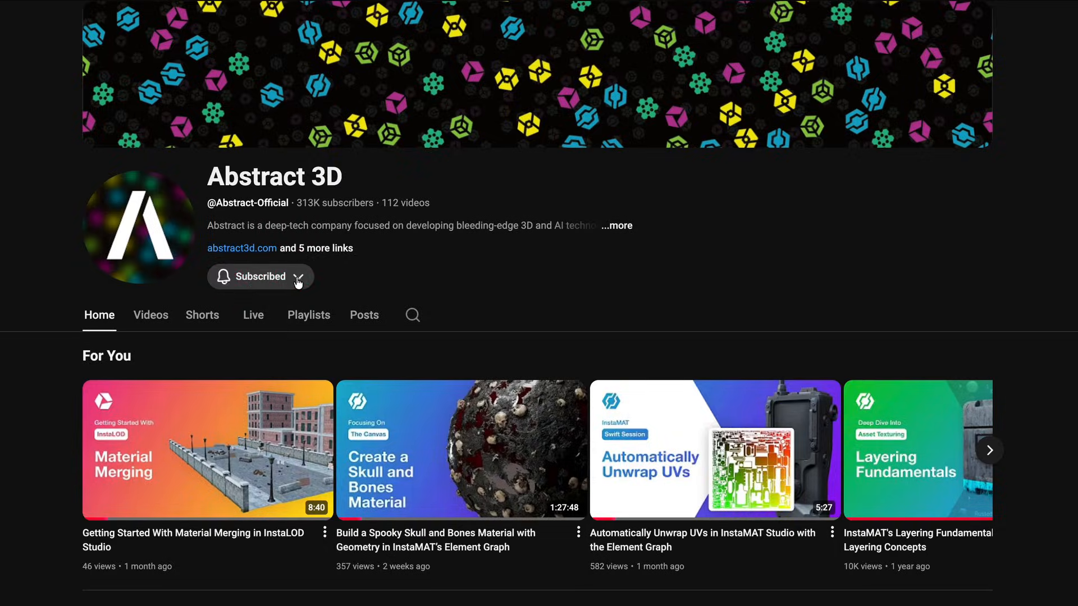
{"action": "left_click", "coordinate": [294, 278]}
{"action": "left_click", "coordinate": [287, 307]}
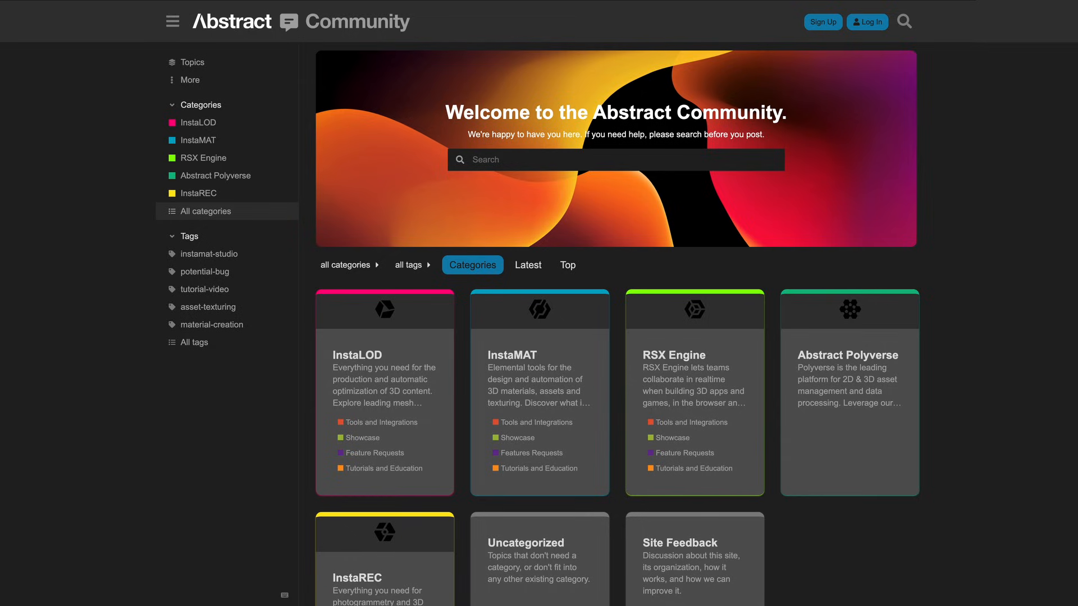
{"action": "scroll", "coordinate": [617, 324], "scroll_direction": "down", "scroll_amount": 3}
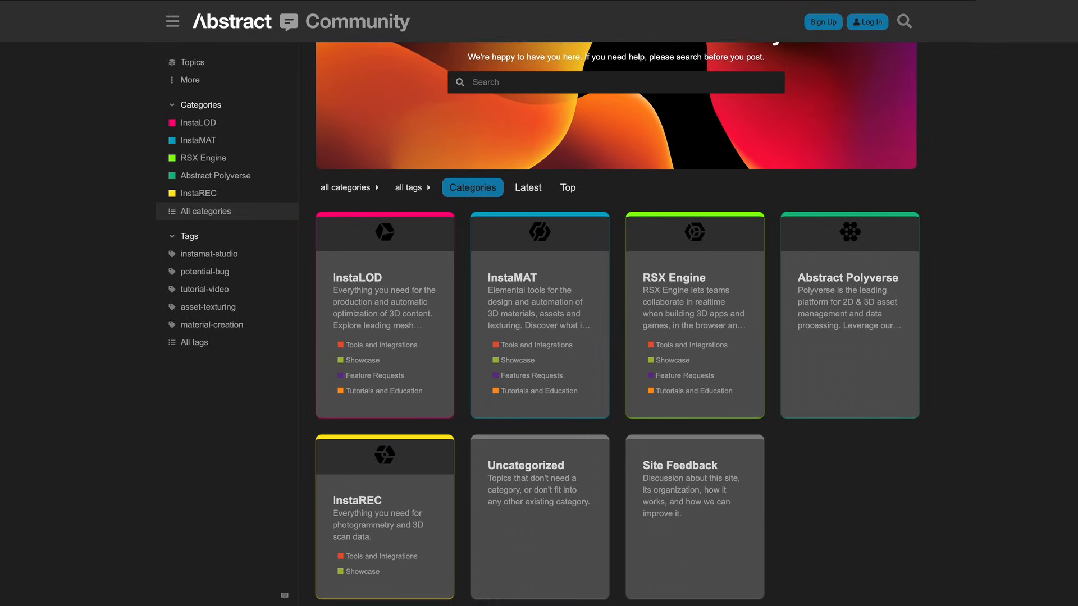